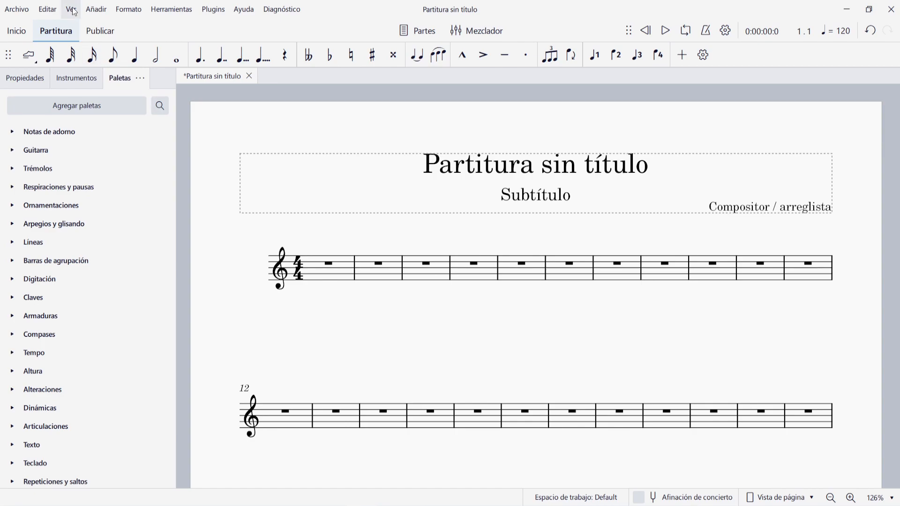
Move the Armaduras and Claves palettes to the head of the palette list, Armaduras first, and undo the last score edit.
{"action": "left_click", "coordinate": [121, 49]}
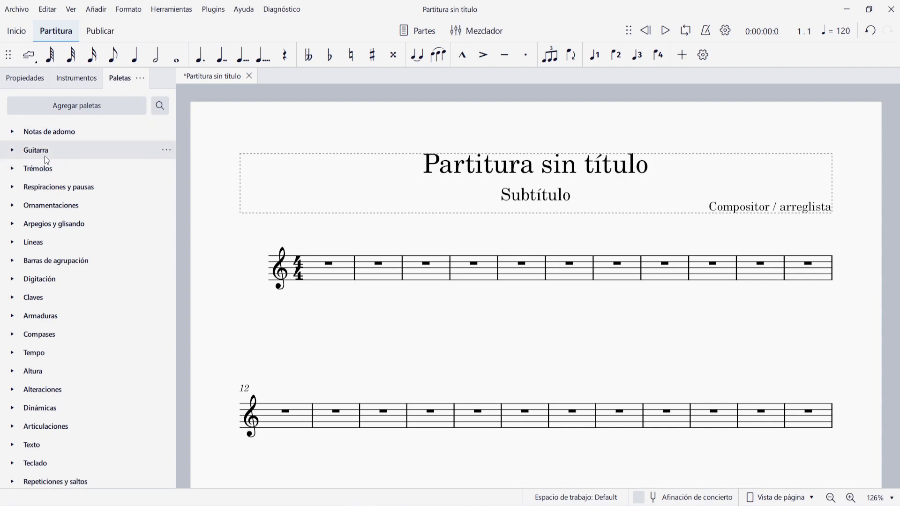
{"action": "scroll", "coordinate": [43, 154], "scroll_direction": "down", "scroll_amount": 2}
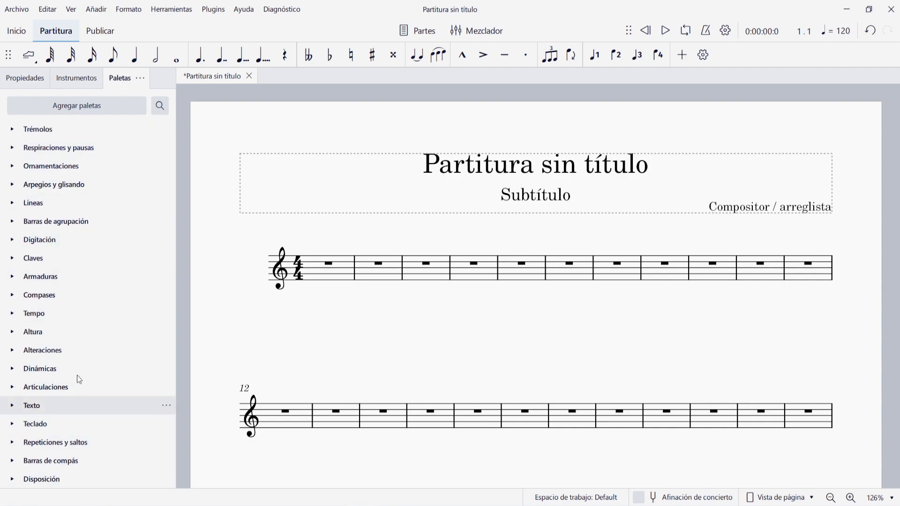
{"action": "scroll", "coordinate": [85, 199], "scroll_direction": "up", "scroll_amount": 2}
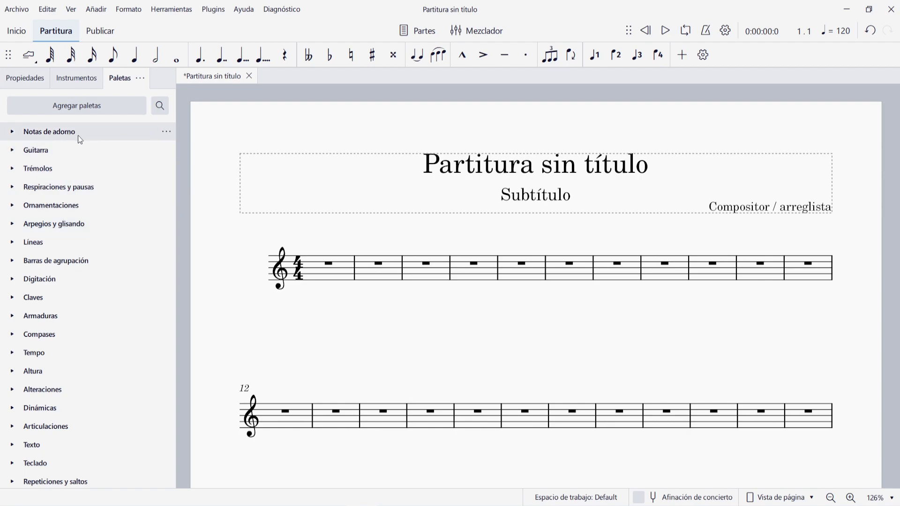
{"action": "mouse_move", "coordinate": [91, 137]}
{"action": "left_mouse_down"}
{"action": "mouse_move", "coordinate": [88, 335]}
{"action": "mouse_move", "coordinate": [82, 135]}
{"action": "left_mouse_up"}
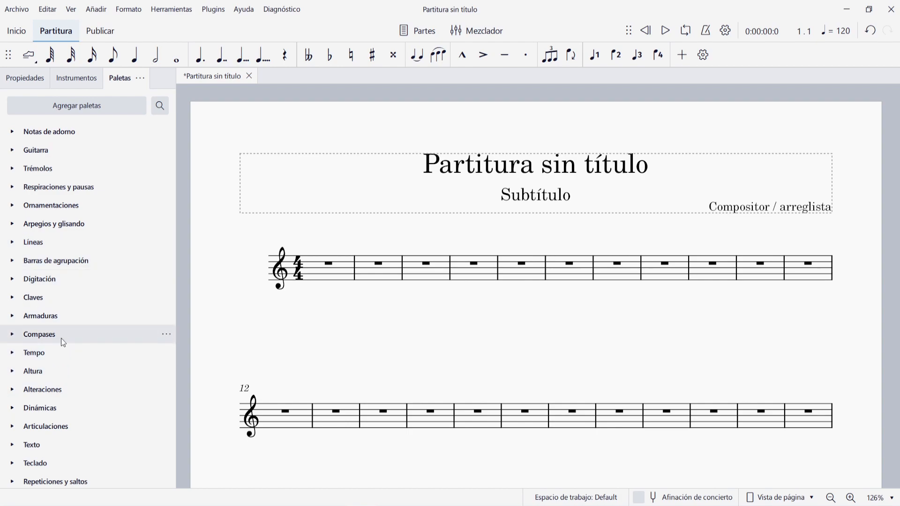
{"action": "left_click_drag", "start_coordinate": [77, 324], "coordinate": [80, 128]}
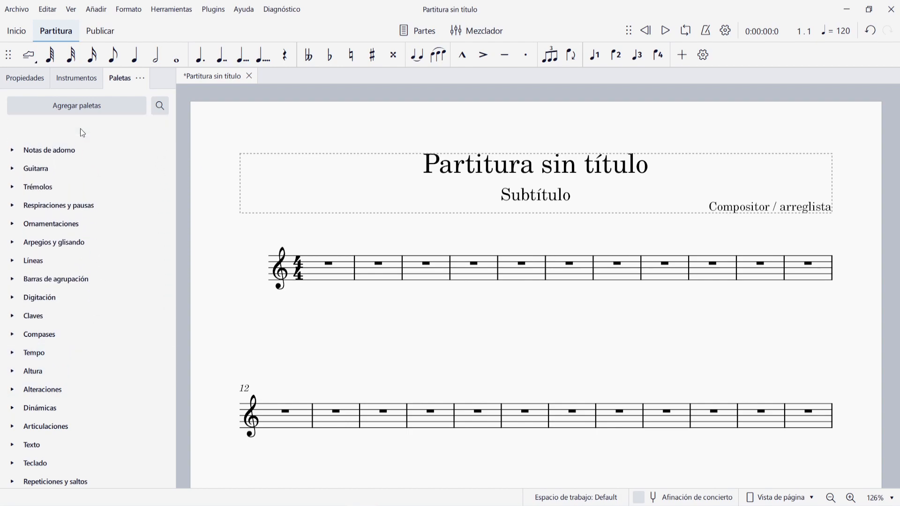
{"action": "left_click_drag", "start_coordinate": [65, 317], "coordinate": [72, 149]}
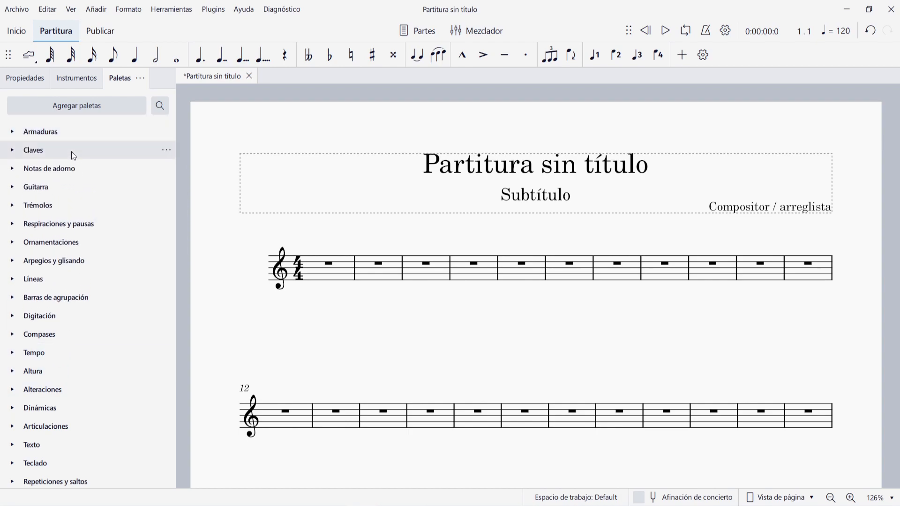
{"action": "key", "text": "ctrl+z"}
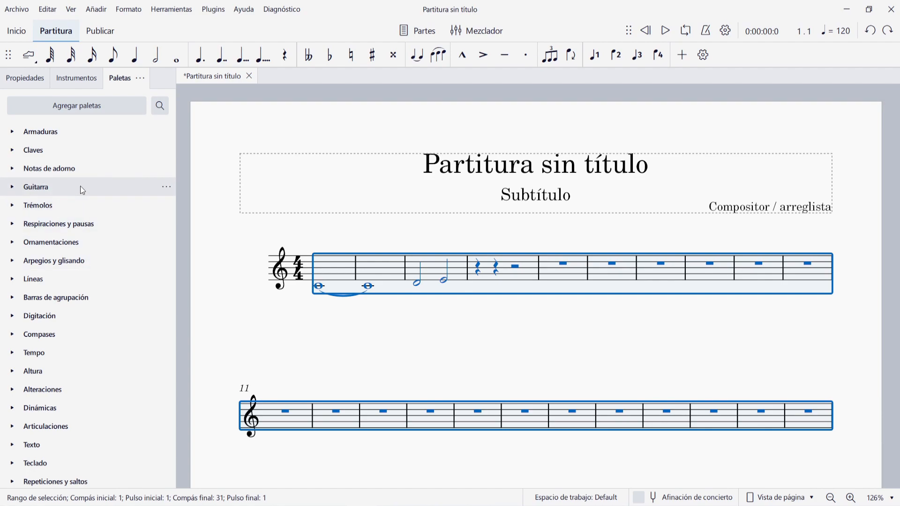
Hide the Guitarra palette and add it back from the additional palettes.
{"action": "left_click", "coordinate": [166, 188]}
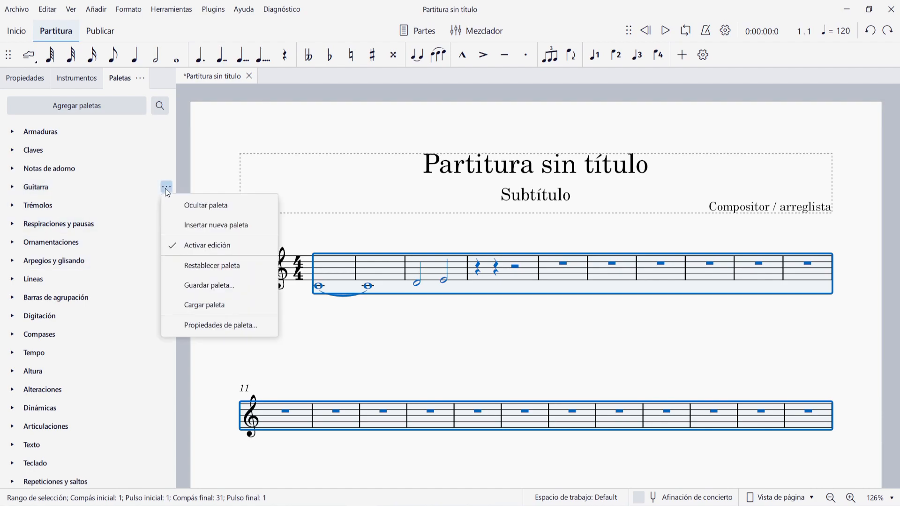
{"action": "left_click", "coordinate": [212, 207]}
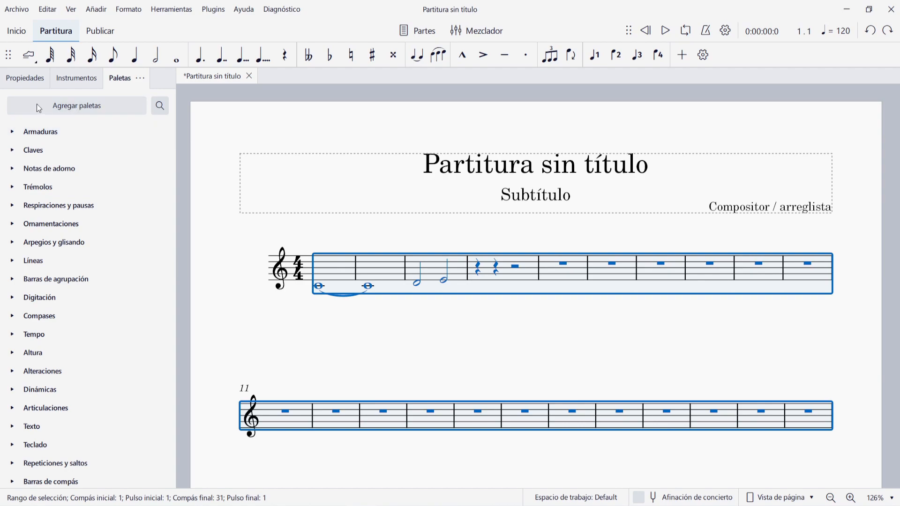
{"action": "left_click", "coordinate": [102, 107]}
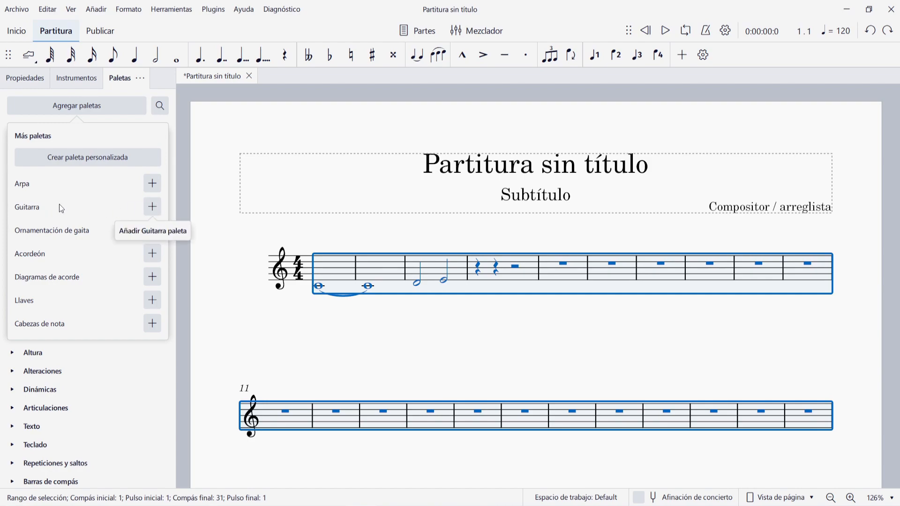
{"action": "left_click", "coordinate": [157, 210]}
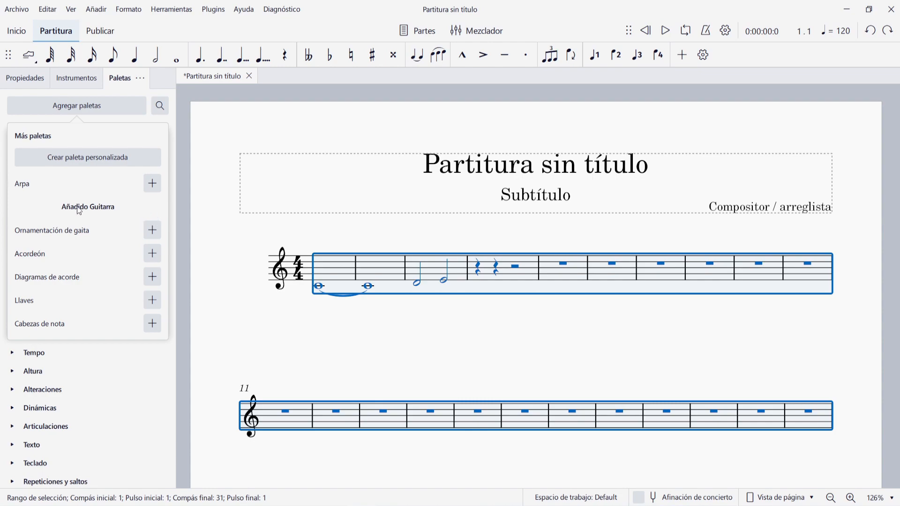
{"action": "left_click", "coordinate": [94, 109]}
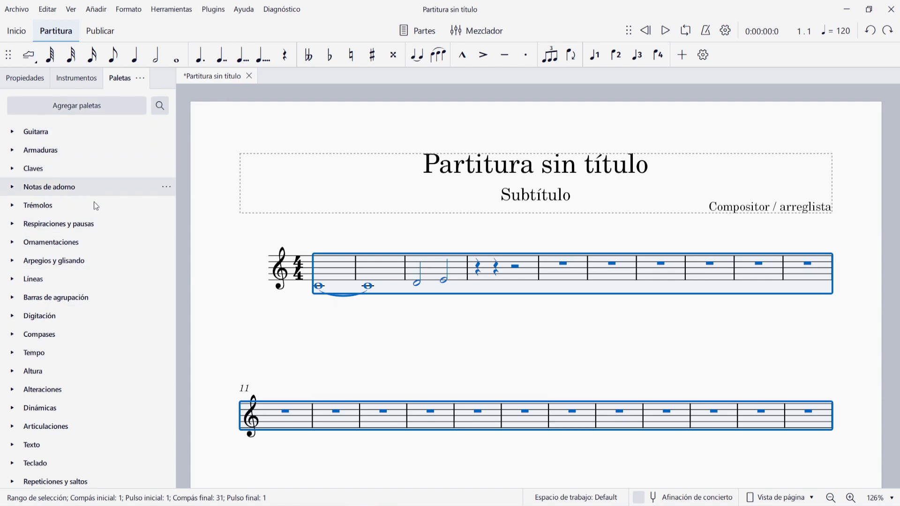
Expand the Compases palette to show its time signatures.
{"action": "left_click", "coordinate": [16, 335]}
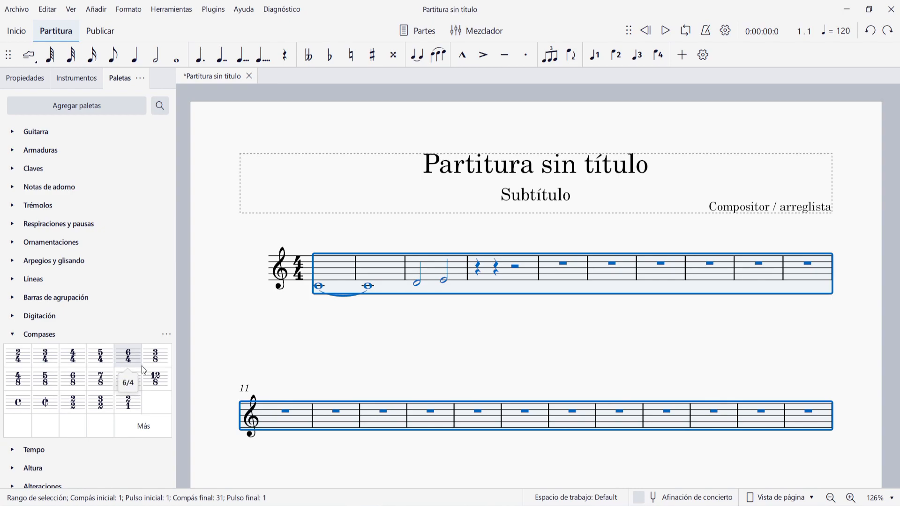
Try to add the 4/2 time signature from the additional elements to the Compases palette.
{"action": "left_click", "coordinate": [124, 427]}
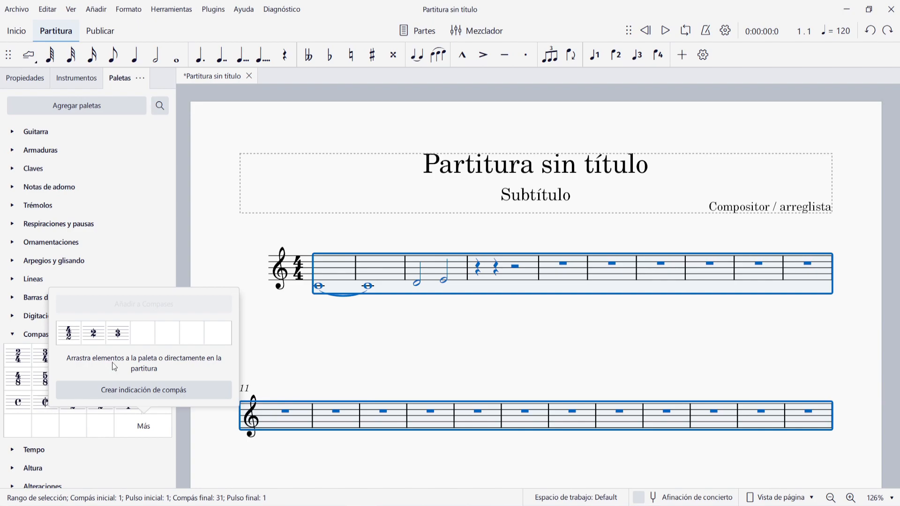
{"action": "left_click", "coordinate": [76, 340]}
{"action": "mouse_move", "coordinate": [76, 340]}
{"action": "left_mouse_down"}
{"action": "mouse_move", "coordinate": [26, 426]}
{"action": "mouse_move", "coordinate": [128, 423]}
{"action": "left_mouse_up"}
{"action": "left_click_drag", "start_coordinate": [20, 417], "coordinate": [21, 387]}
{"action": "left_click_drag", "start_coordinate": [24, 351], "coordinate": [104, 358]}
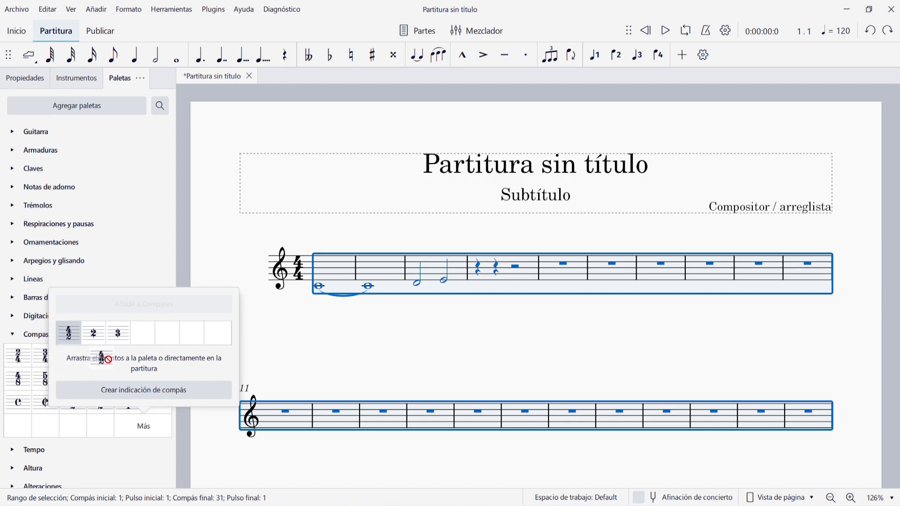
{"action": "left_click_drag", "start_coordinate": [104, 358], "coordinate": [107, 361]}
{"action": "left_click", "coordinate": [126, 432]}
{"action": "left_click", "coordinate": [125, 432]}
{"action": "left_click", "coordinate": [138, 428]}
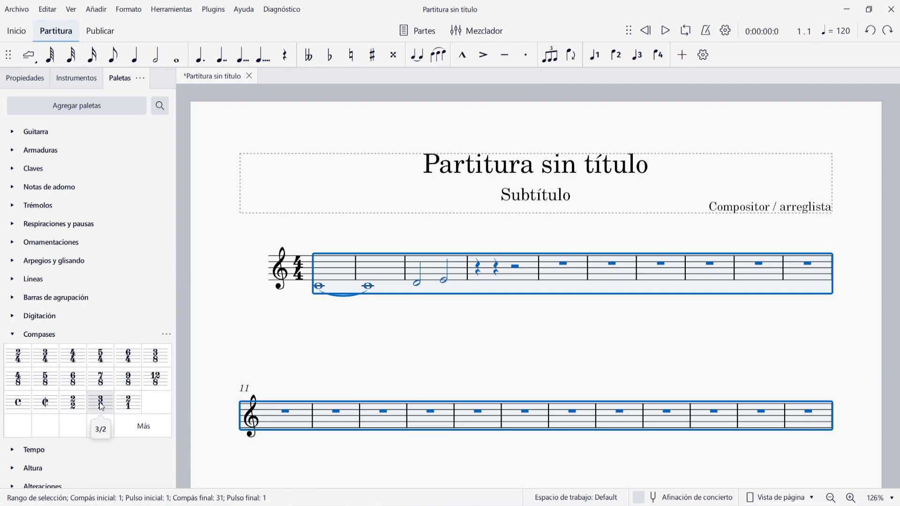
Move 4/4 to the first slot of the Compases palette and replace the score's opening time signature with 2/4.
{"action": "left_click_drag", "start_coordinate": [80, 359], "coordinate": [16, 354]}
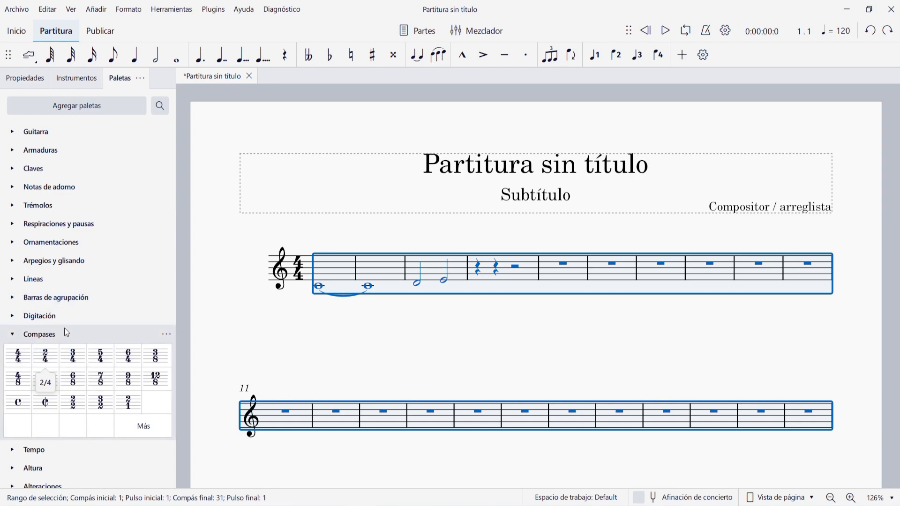
{"action": "mouse_move", "coordinate": [46, 360]}
{"action": "left_mouse_down"}
{"action": "mouse_move", "coordinate": [208, 330]}
{"action": "mouse_move", "coordinate": [299, 281]}
{"action": "left_mouse_up"}
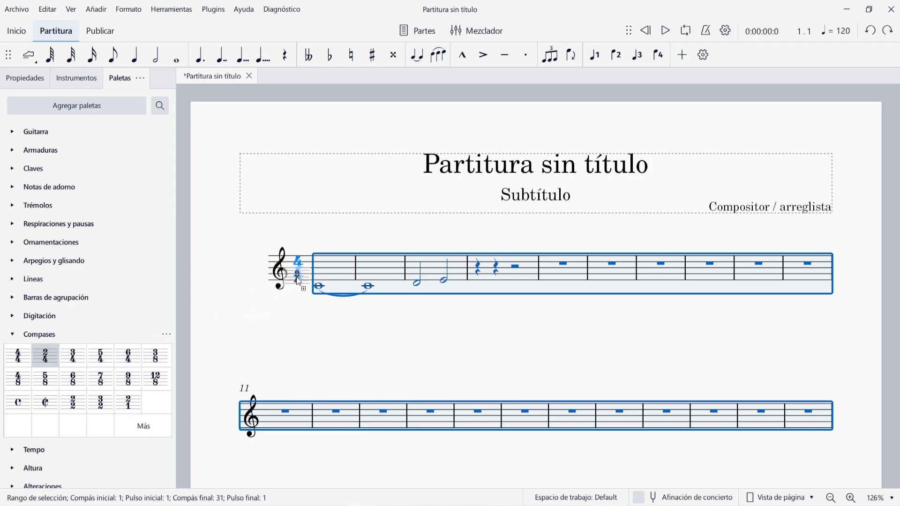
{"action": "mouse_move", "coordinate": [297, 277]}
{"action": "left_mouse_down"}
{"action": "mouse_move", "coordinate": [297, 258]}
{"action": "mouse_move", "coordinate": [302, 287]}
{"action": "mouse_move", "coordinate": [301, 275]}
{"action": "mouse_move", "coordinate": [287, 313]}
{"action": "mouse_move", "coordinate": [299, 273]}
{"action": "left_mouse_up"}
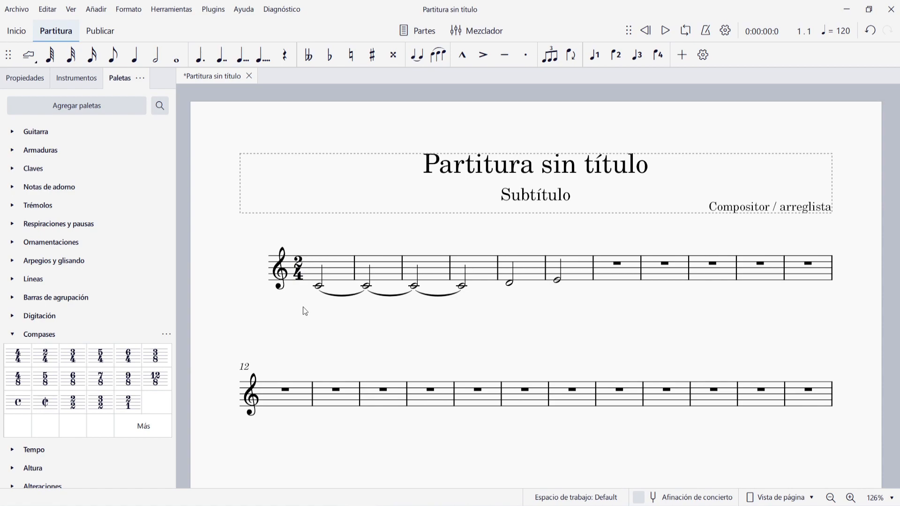
Change the score's opening time signature to 4/4.
{"action": "left_click", "coordinate": [301, 269]}
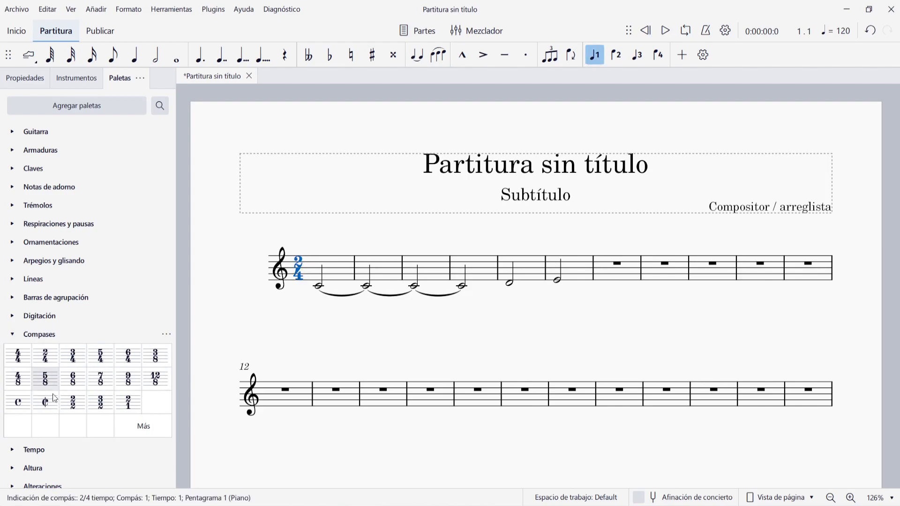
{"action": "left_click", "coordinate": [20, 356]}
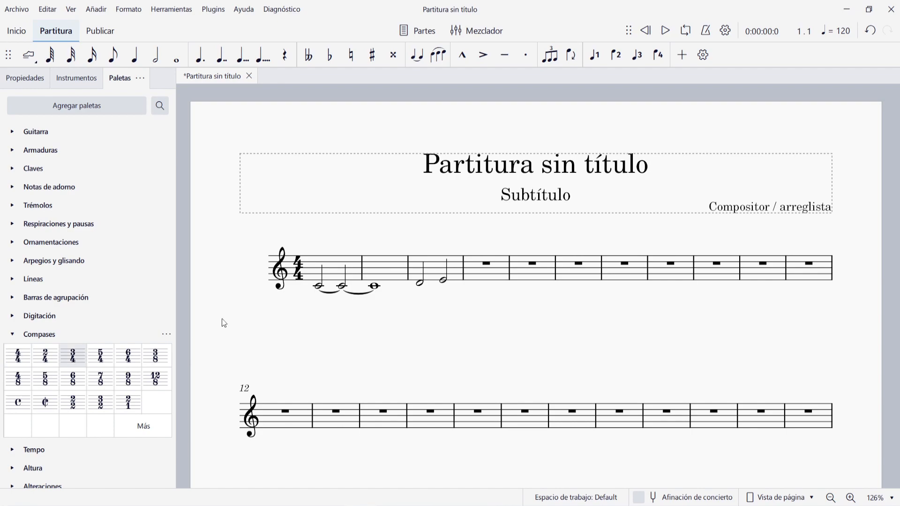
Add a p dynamic from the Dinámicas palette to the first half note of measure 1.
{"action": "left_click", "coordinate": [317, 287]}
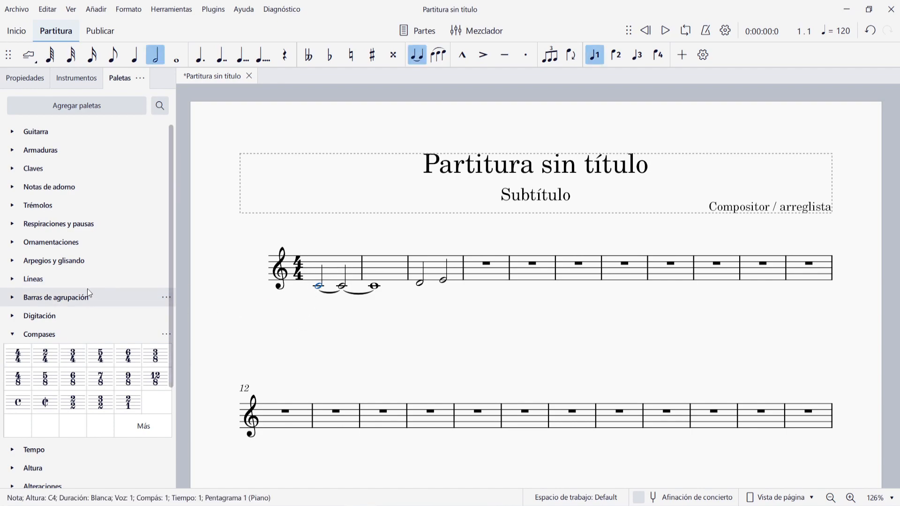
{"action": "scroll", "coordinate": [88, 289], "scroll_direction": "down", "scroll_amount": 5}
{"action": "left_click", "coordinate": [11, 370]}
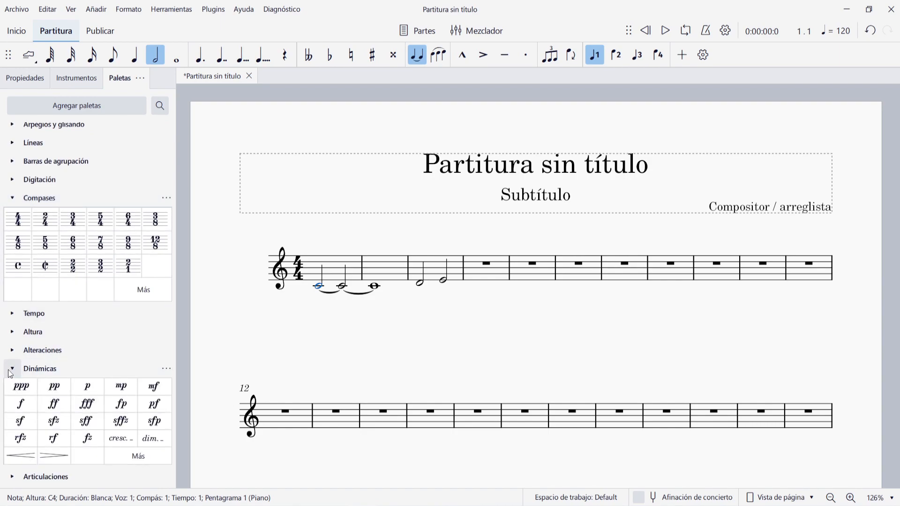
{"action": "left_click", "coordinate": [87, 393]}
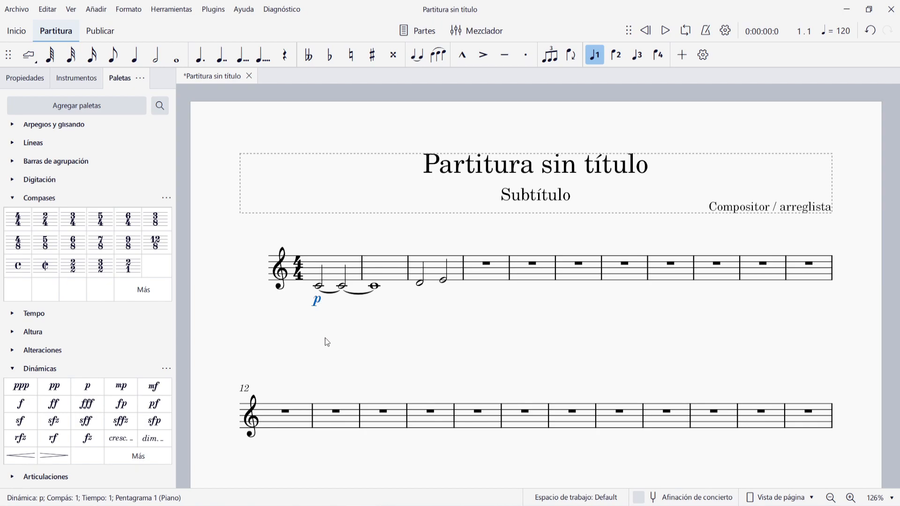
Add an mf dynamic to both the second note of measure 1 and the last note of measure 3.
{"action": "left_click", "coordinate": [344, 288]}
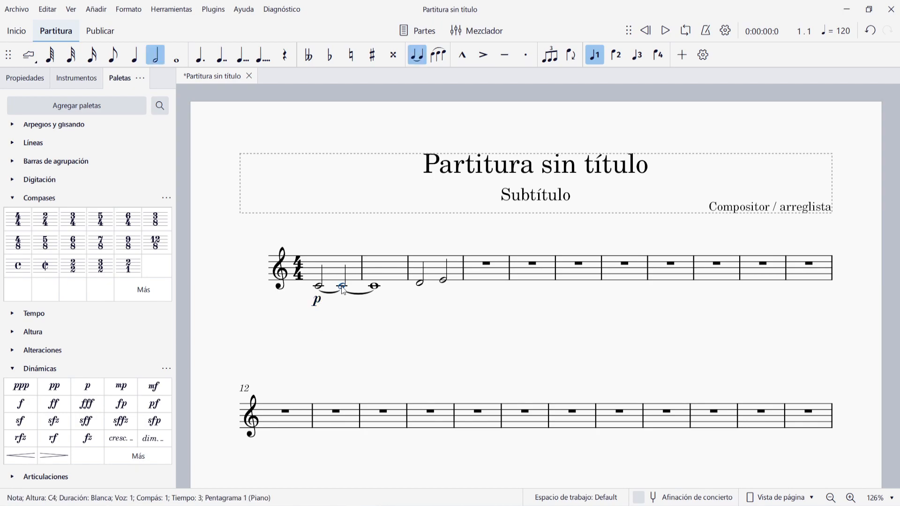
{"action": "left_click", "coordinate": [444, 282], "text": "ctrl"}
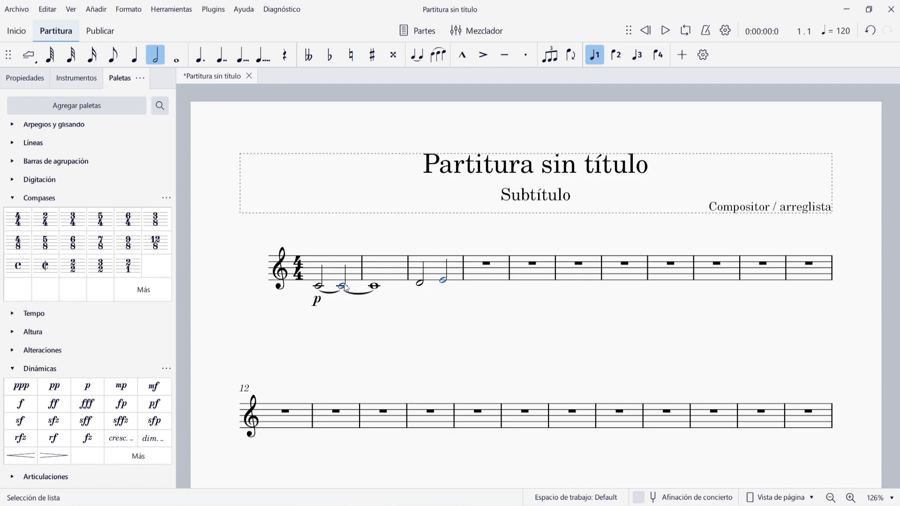
{"action": "left_click", "coordinate": [155, 386]}
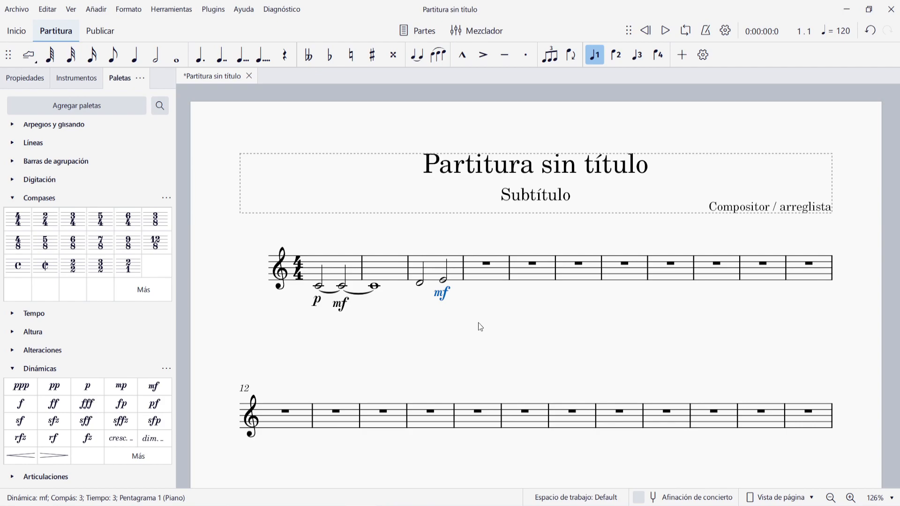
Slur the two half notes in measure 3 using the Articulaciones palette.
{"action": "left_click", "coordinate": [422, 285]}
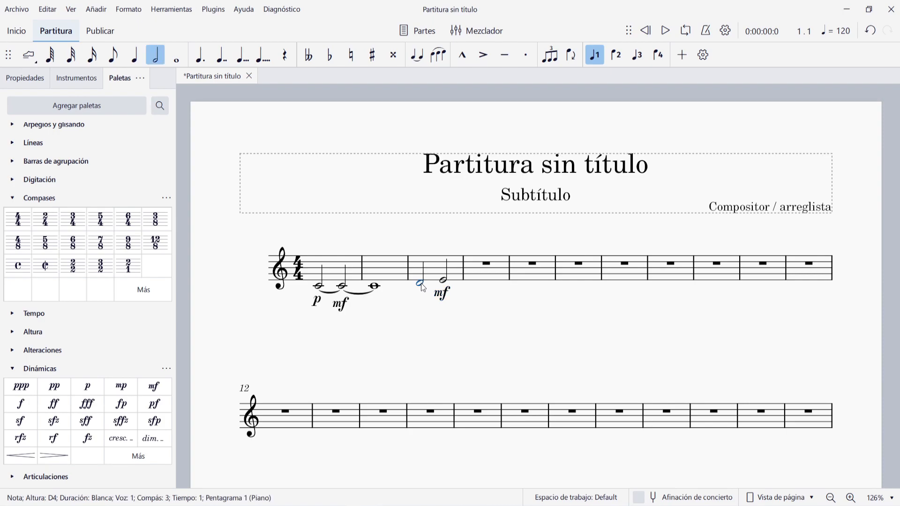
{"action": "left_click", "coordinate": [445, 282], "text": "ctrl"}
{"action": "scroll", "coordinate": [66, 371], "scroll_direction": "down", "scroll_amount": 2}
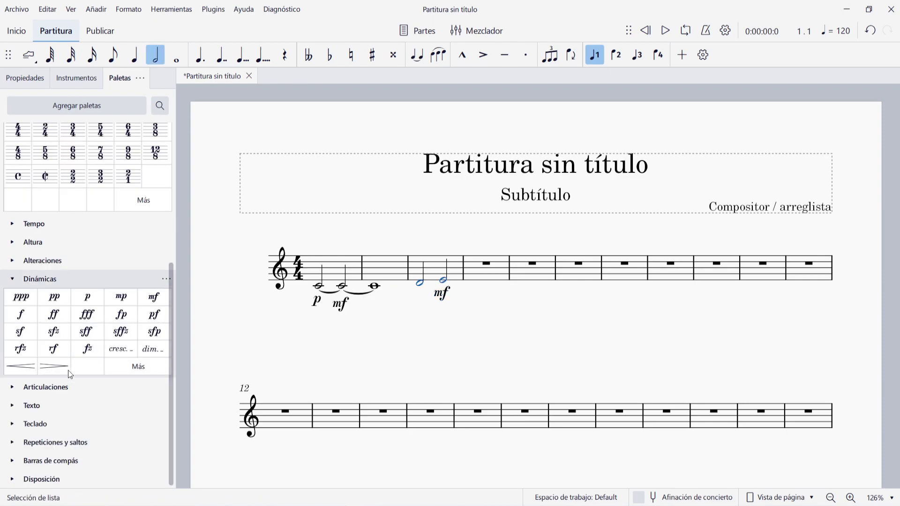
{"action": "left_click", "coordinate": [11, 388]}
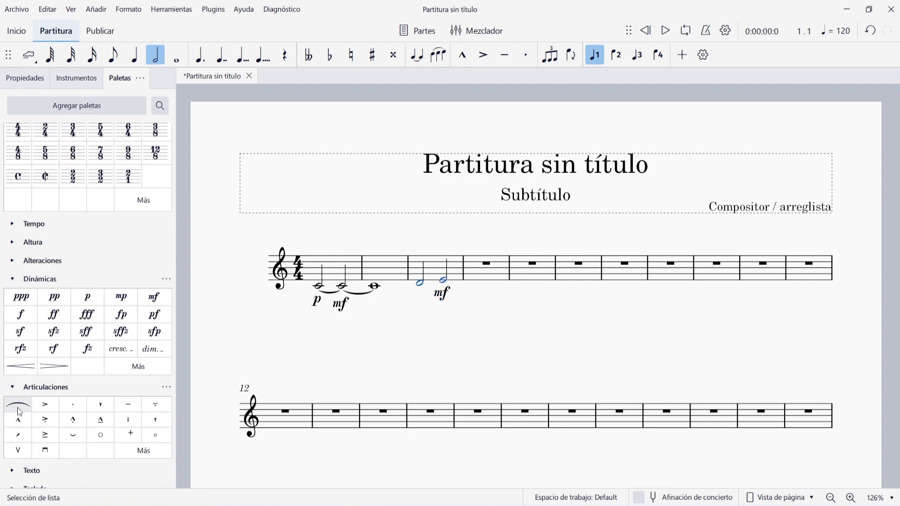
{"action": "left_click", "coordinate": [19, 411]}
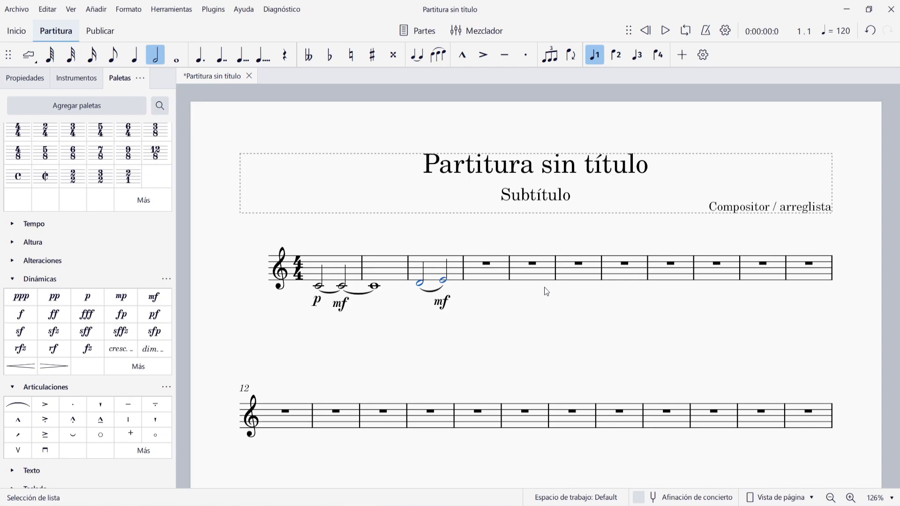
Add a Prima volta bracket spanning measures 5 to 9 from the Repeticiones y saltos palette.
{"action": "left_click", "coordinate": [540, 271]}
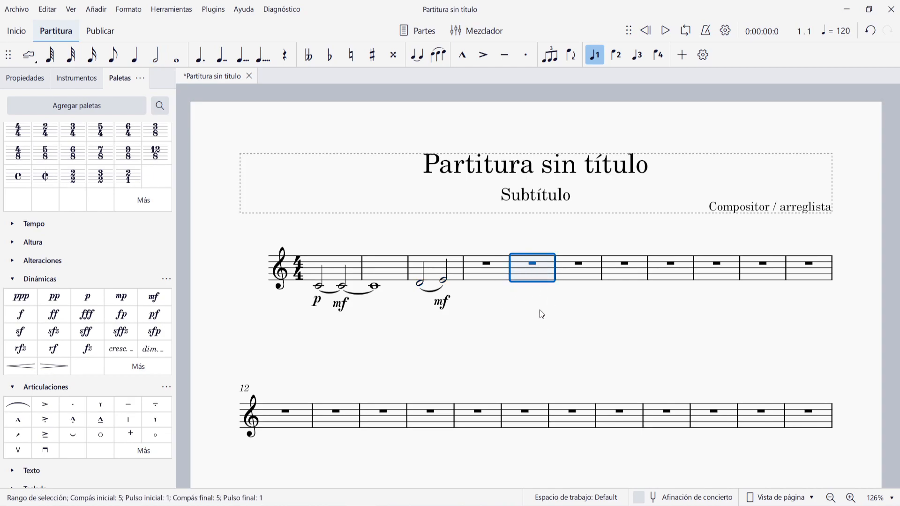
{"action": "left_click", "coordinate": [703, 279], "text": "shift"}
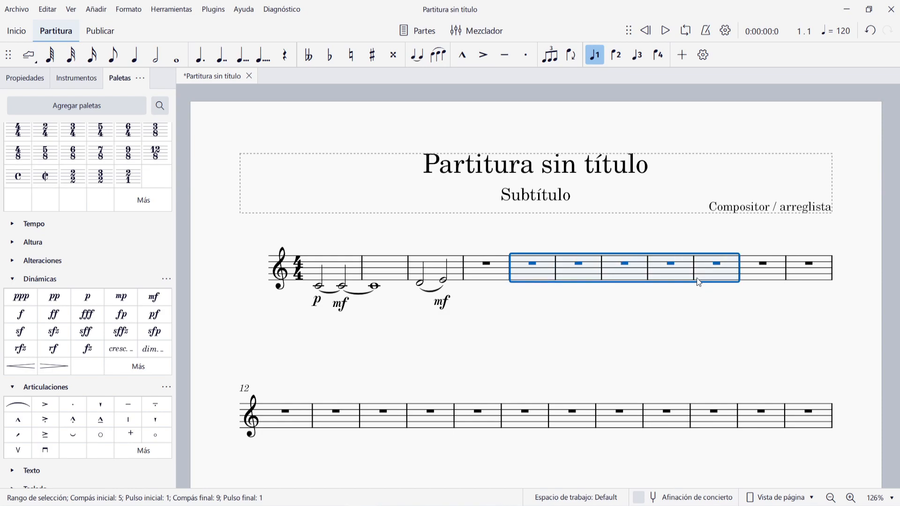
{"action": "scroll", "coordinate": [90, 354], "scroll_direction": "down", "scroll_amount": 2}
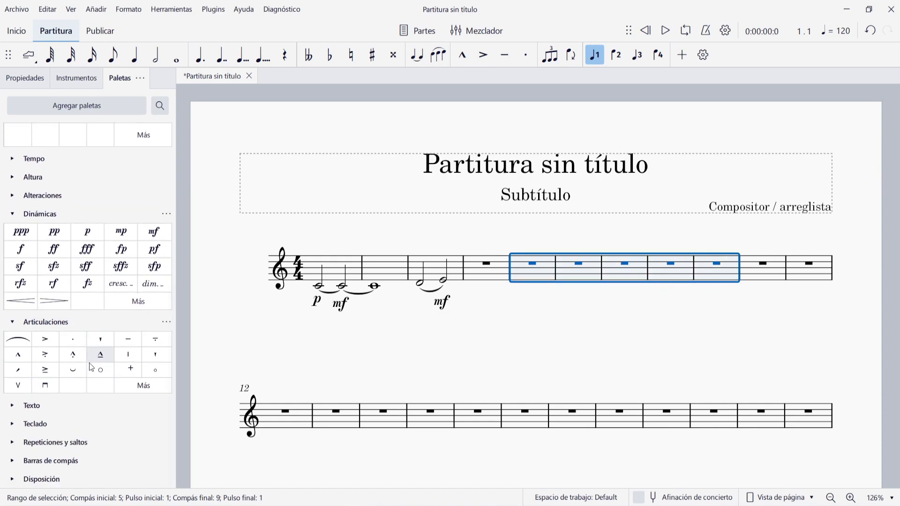
{"action": "left_click", "coordinate": [11, 443]}
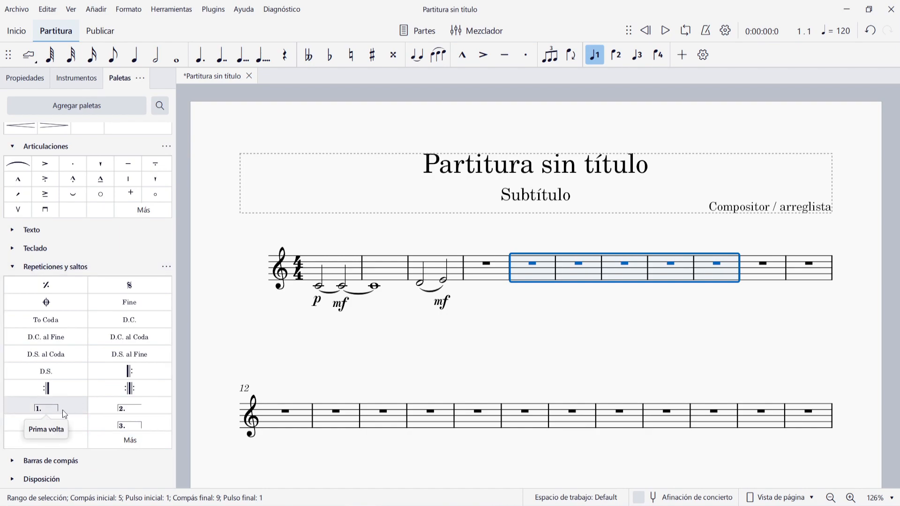
{"action": "left_click", "coordinate": [64, 409]}
{"action": "left_click", "coordinate": [520, 292]}
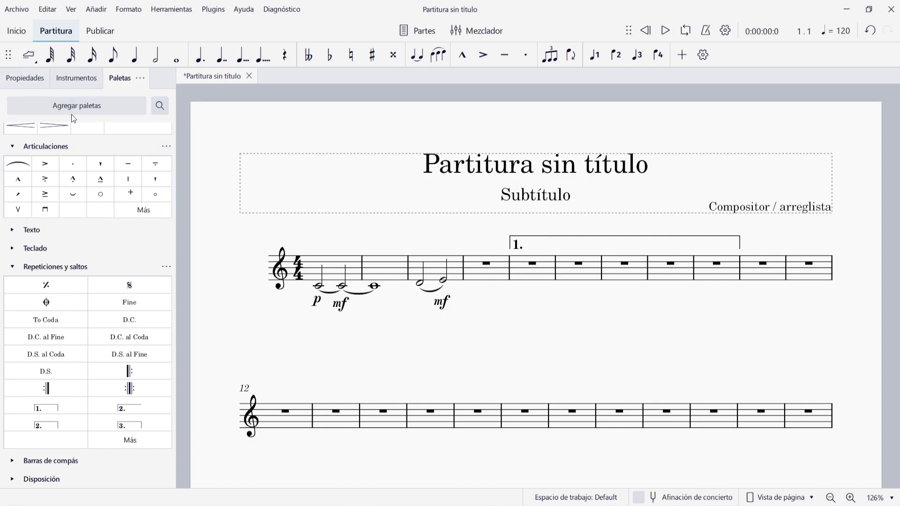
Search the palettes for "TRI".
{"action": "left_click", "coordinate": [160, 108]}
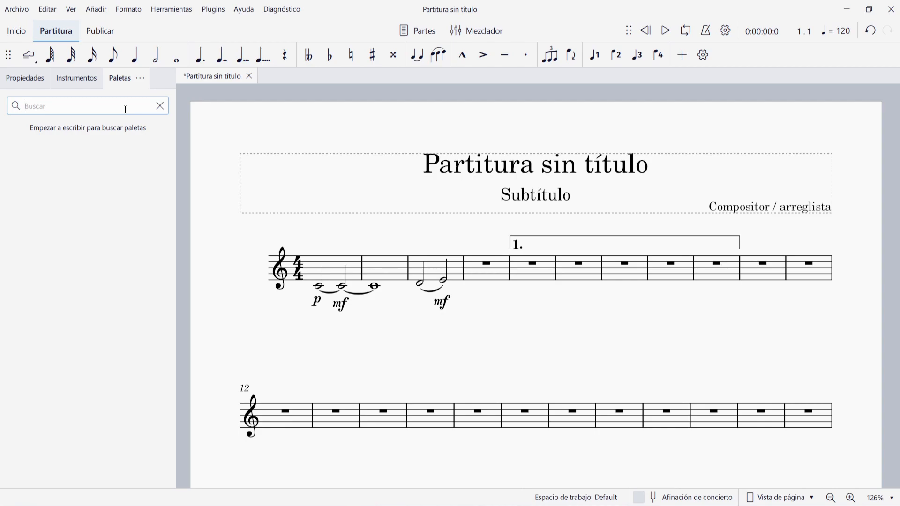
{"action": "type", "text": "TRI"}
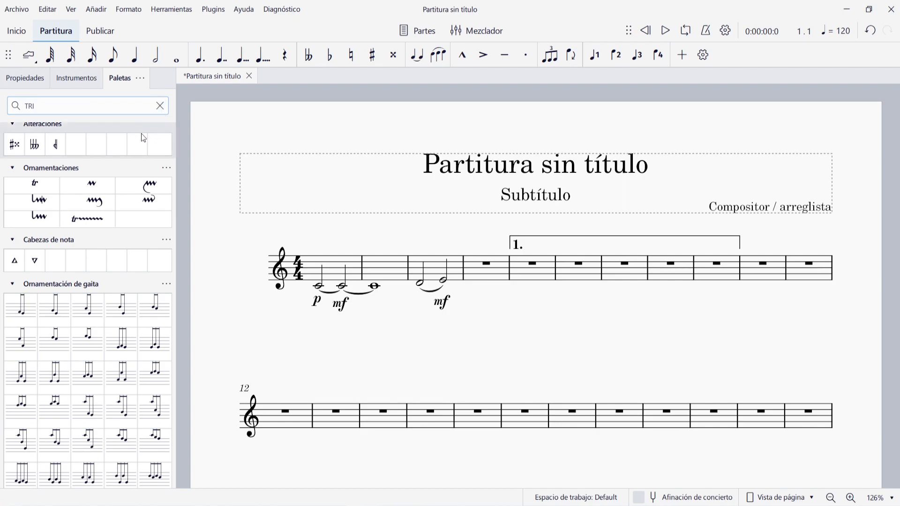
Open the Paleta Maestra and clear the palette search.
{"action": "left_click", "coordinate": [71, 9]}
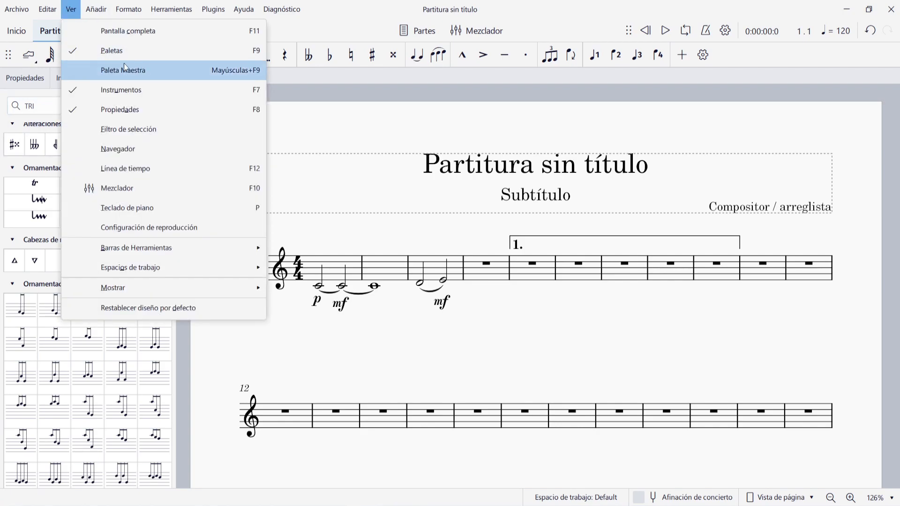
{"action": "left_click", "coordinate": [138, 72]}
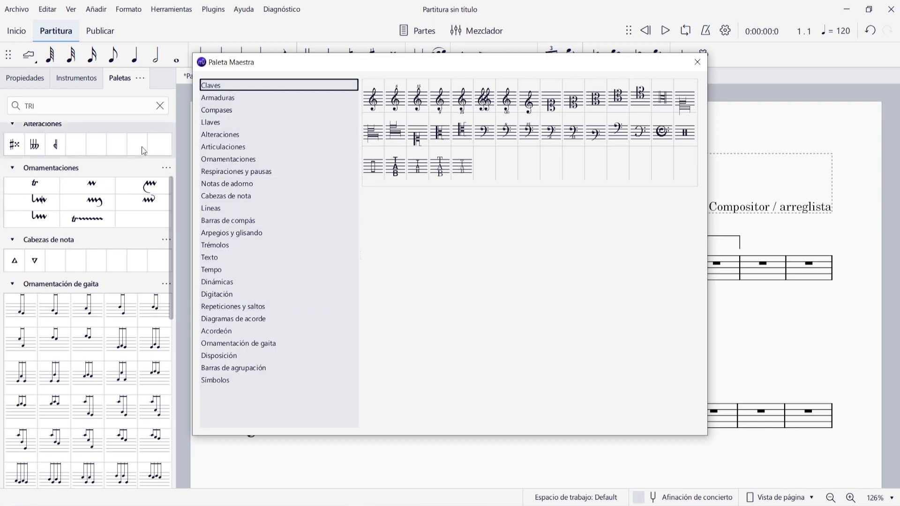
{"action": "left_click", "coordinate": [161, 106]}
{"action": "key", "text": "Escape"}
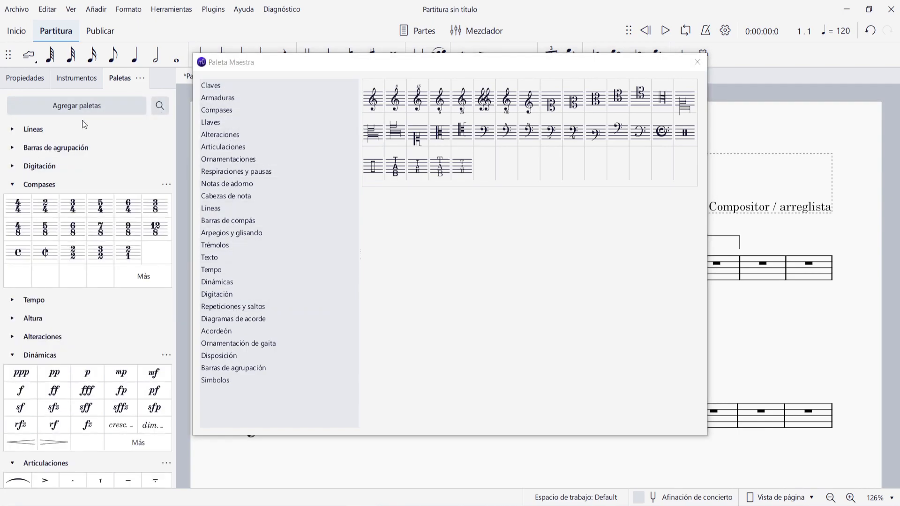
Look through the Paleta Maestra categories from Armaduras to Texto to examine the elements each one offers.
{"action": "left_click", "coordinate": [251, 97]}
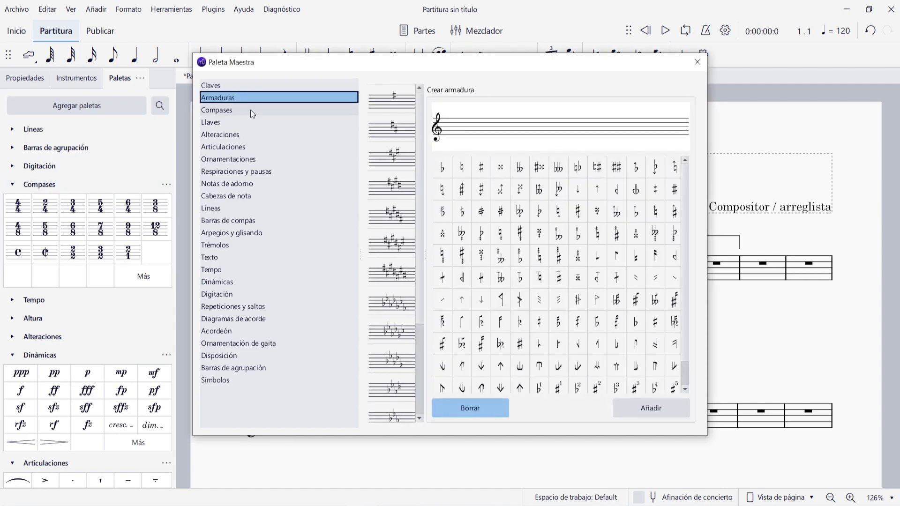
{"action": "left_click", "coordinate": [250, 109]}
{"action": "left_click", "coordinate": [248, 122]}
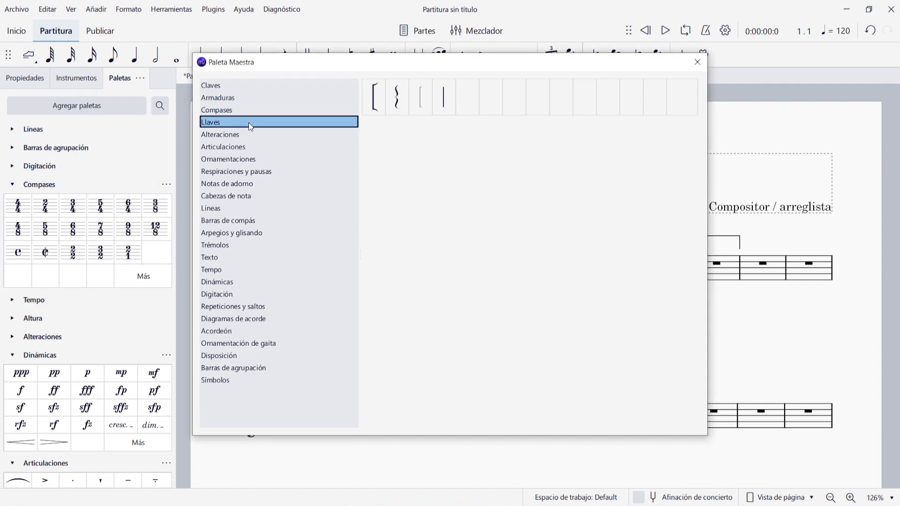
{"action": "left_click", "coordinate": [250, 134]}
{"action": "left_click", "coordinate": [255, 148]}
{"action": "left_click", "coordinate": [257, 159]}
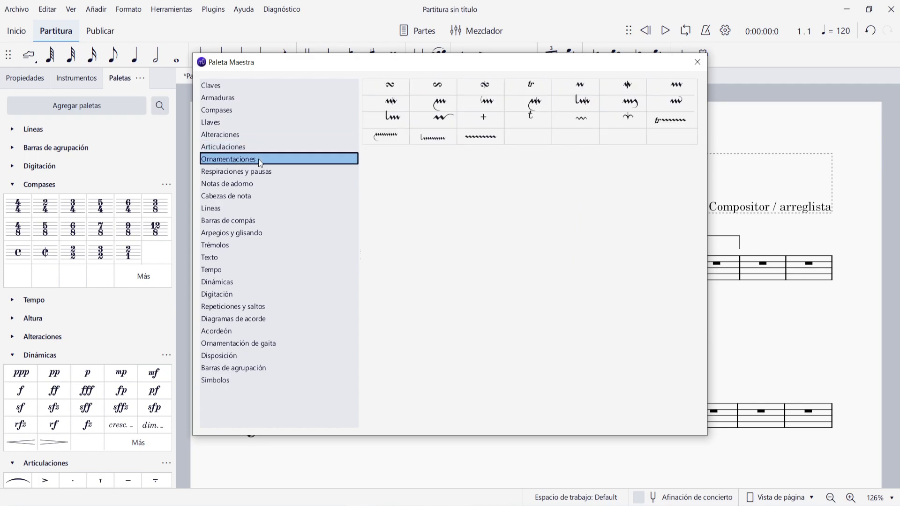
{"action": "left_click", "coordinate": [267, 172]}
{"action": "left_click", "coordinate": [265, 184]}
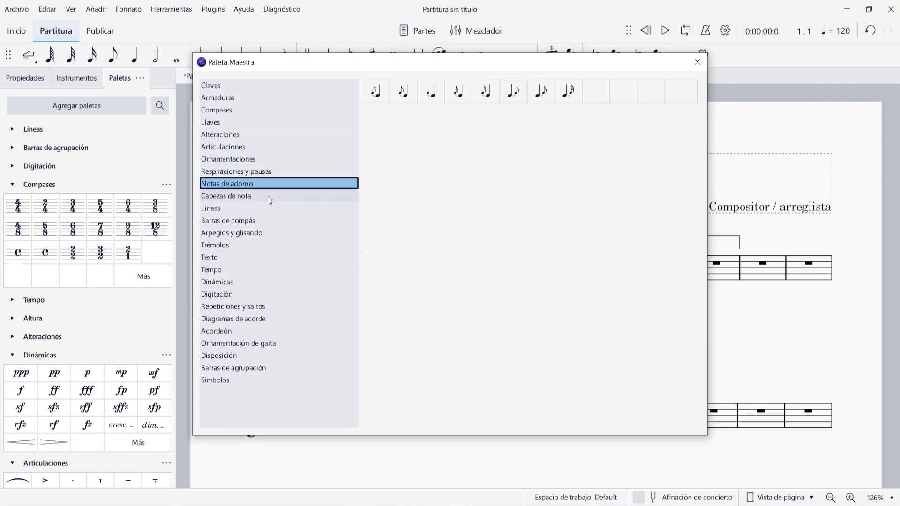
{"action": "left_click", "coordinate": [269, 196]}
{"action": "left_click", "coordinate": [272, 210]}
{"action": "left_click", "coordinate": [274, 221]}
{"action": "left_click", "coordinate": [279, 233]}
{"action": "left_click", "coordinate": [280, 245]}
{"action": "left_click", "coordinate": [280, 257]}
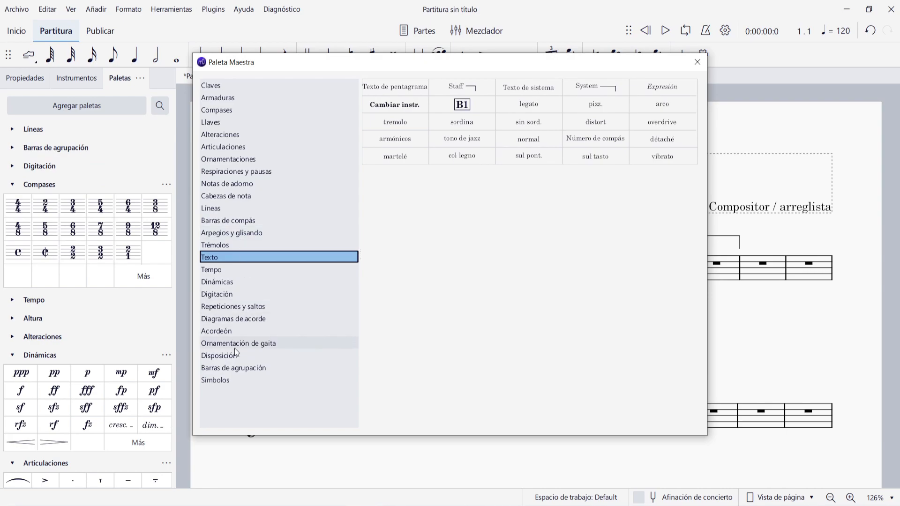
Examine the Símbolos category of the Paleta Maestra, including its subcategories and the full set of symbols.
{"action": "left_click", "coordinate": [247, 380]}
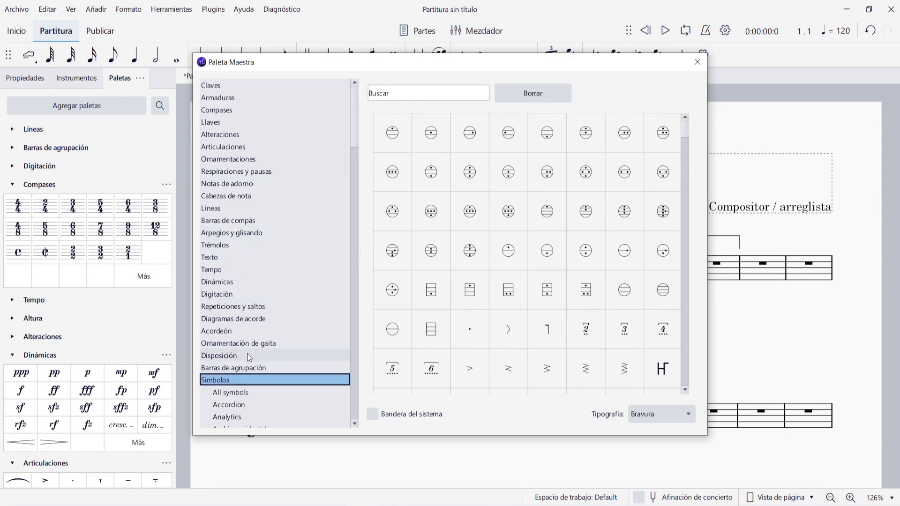
{"action": "scroll", "coordinate": [283, 274], "scroll_direction": "down", "scroll_amount": 8}
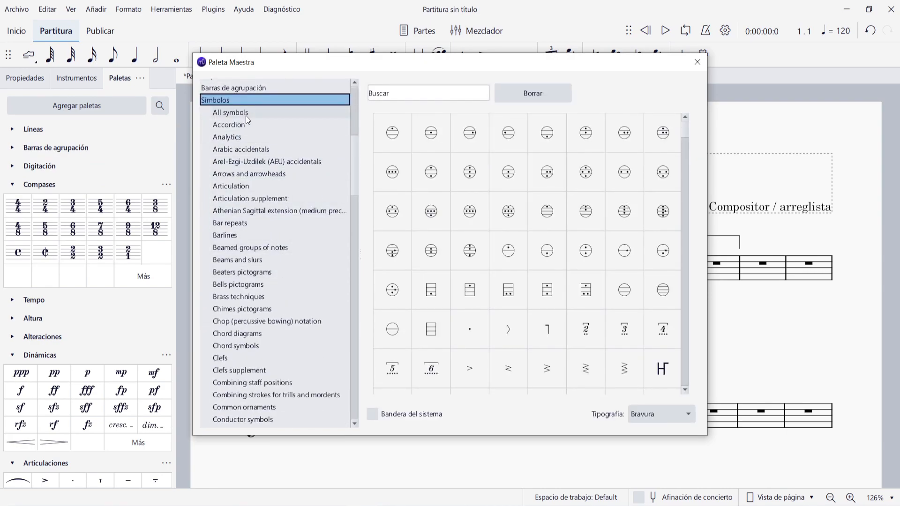
{"action": "scroll", "coordinate": [475, 199], "scroll_direction": "down", "scroll_amount": 10}
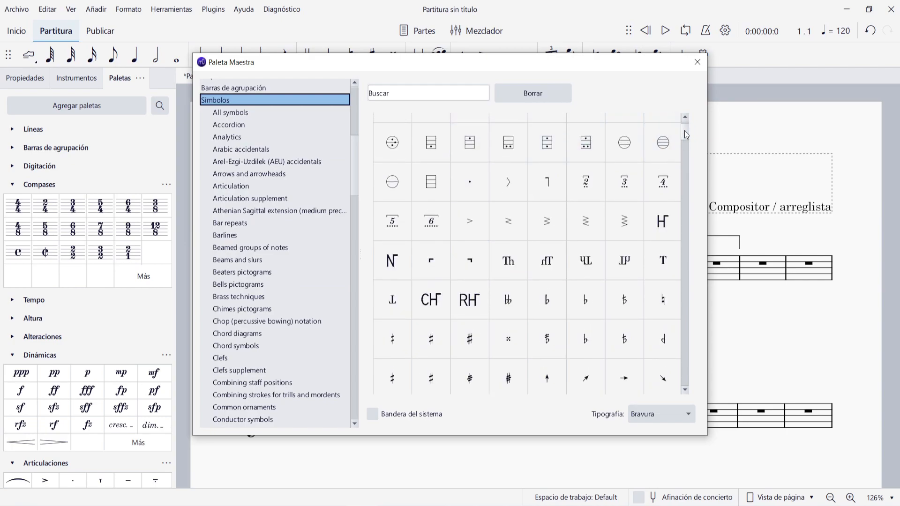
{"action": "left_click_drag", "start_coordinate": [692, 159], "coordinate": [686, 274]}
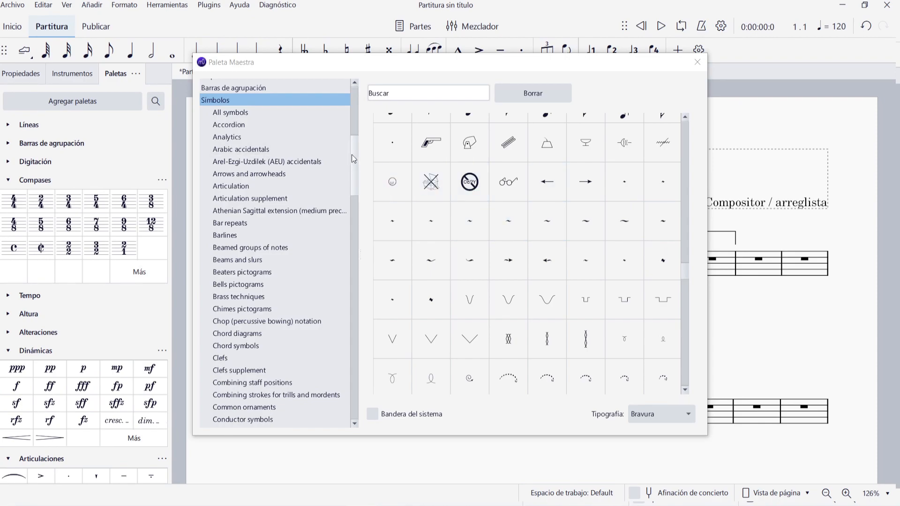
{"action": "left_click_drag", "start_coordinate": [351, 154], "coordinate": [354, 130]}
{"action": "scroll", "coordinate": [353, 130], "scroll_direction": "up", "scroll_amount": 5}
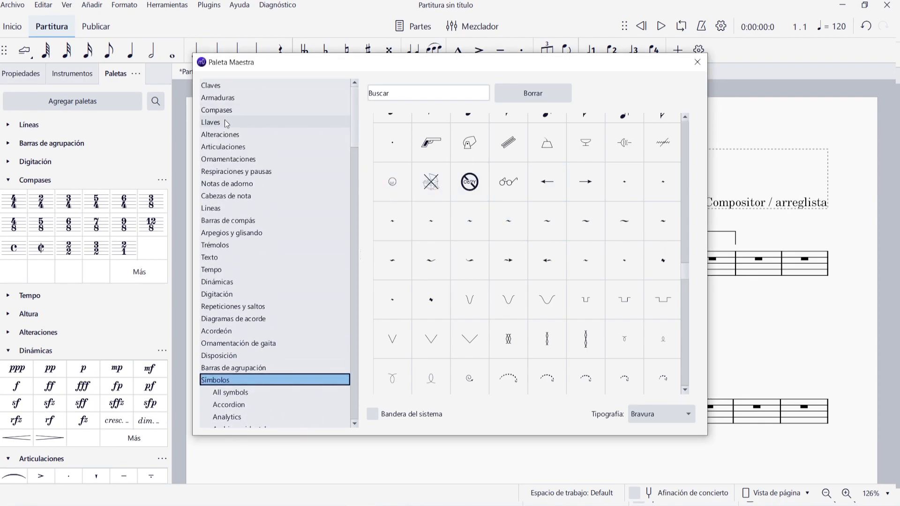
Review the Claves and Barras de agrupación categories and browse the symbols in Símbolos again.
{"action": "left_click", "coordinate": [218, 84]}
{"action": "left_click", "coordinate": [221, 368]}
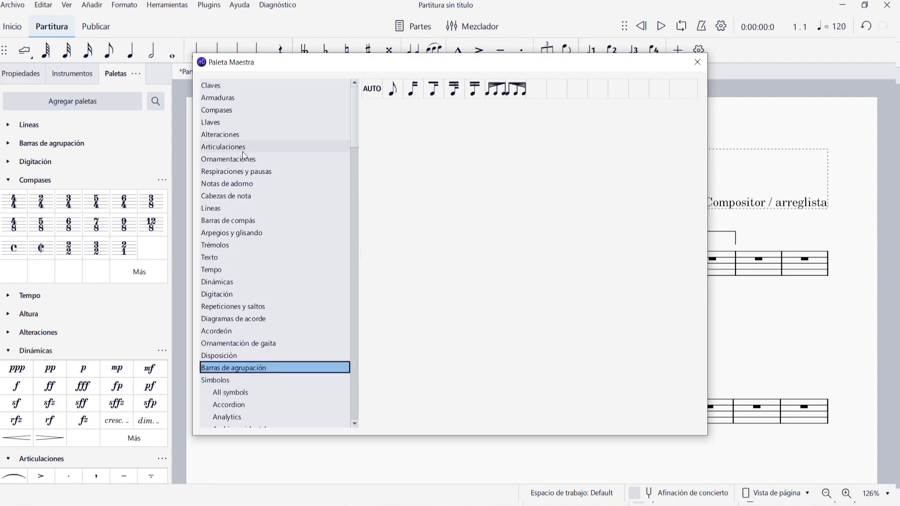
{"action": "left_click", "coordinate": [211, 380]}
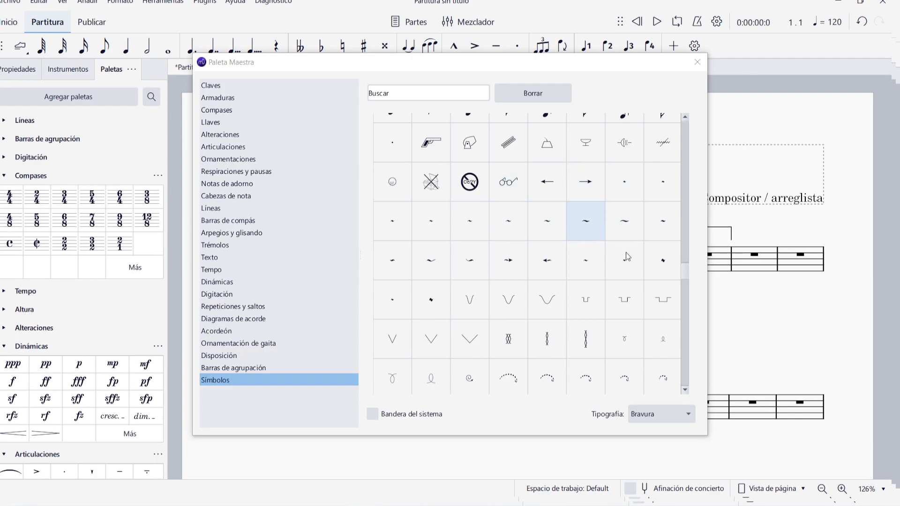
{"action": "left_click_drag", "start_coordinate": [685, 269], "coordinate": [687, 169]}
{"action": "left_click_drag", "start_coordinate": [686, 127], "coordinate": [688, 176]}
{"action": "left_click", "coordinate": [239, 381]}
{"action": "scroll", "coordinate": [240, 356], "scroll_direction": "down", "scroll_amount": 3}
{"action": "scroll", "coordinate": [241, 342], "scroll_direction": "down", "scroll_amount": 4}
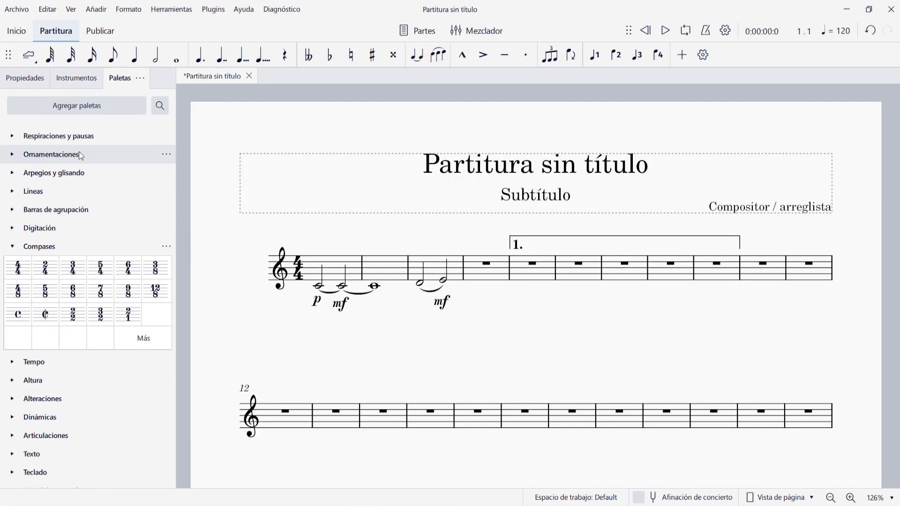
Enable Abrir sólo una Paleta por vez and try it by expanding the Líneas and Arpegios y glisando palettes.
{"action": "left_click", "coordinate": [142, 79]}
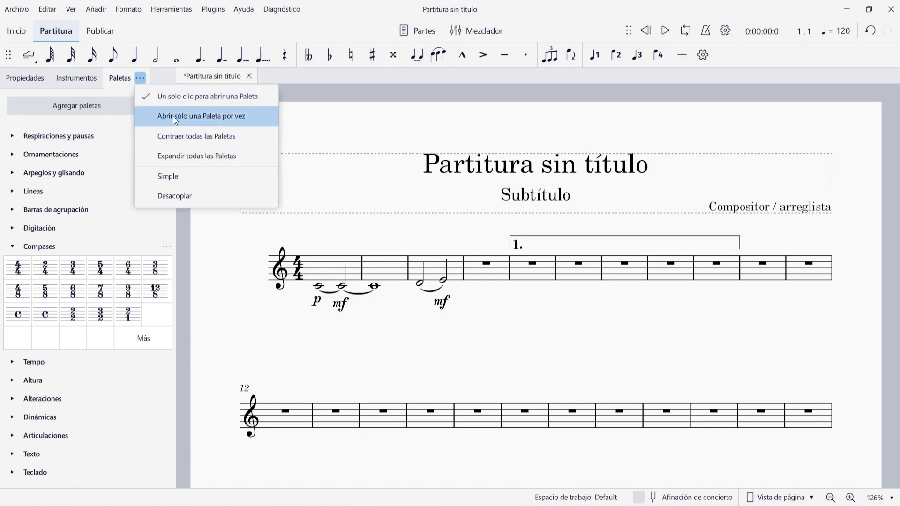
{"action": "left_click", "coordinate": [201, 117]}
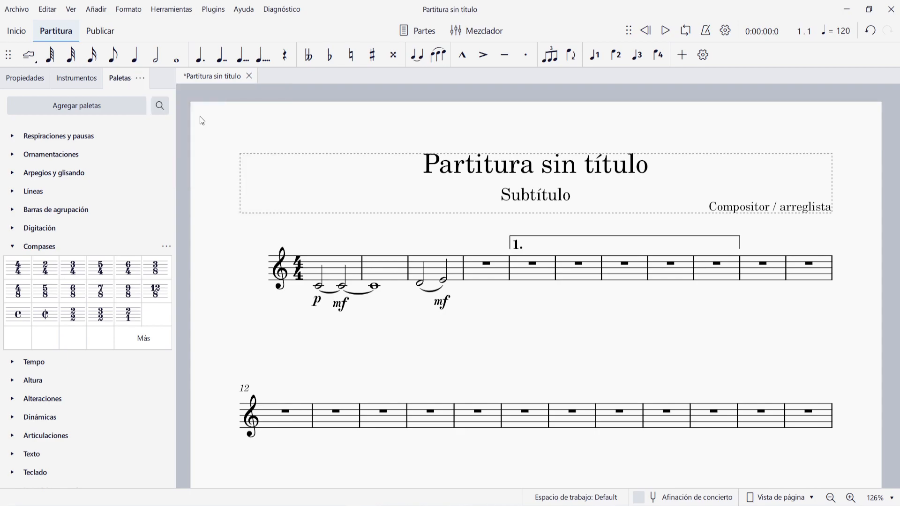
{"action": "left_click", "coordinate": [14, 193]}
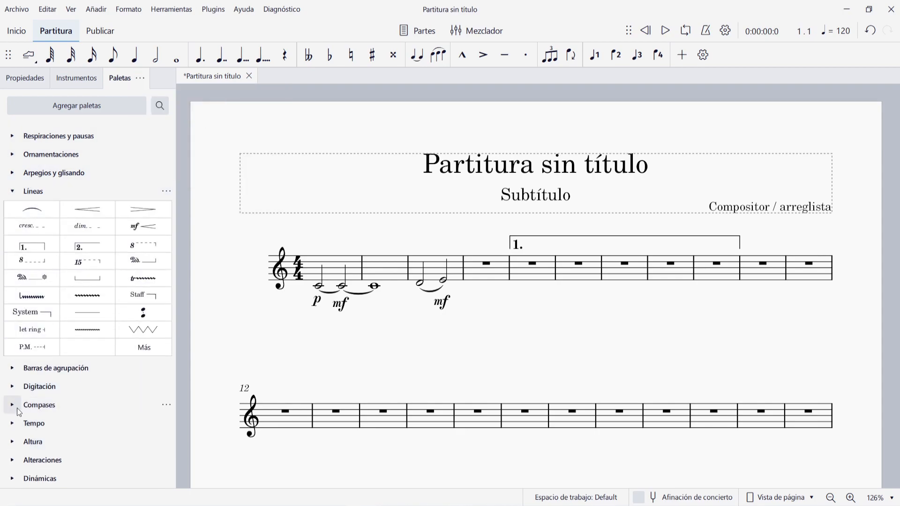
{"action": "left_click", "coordinate": [12, 173]}
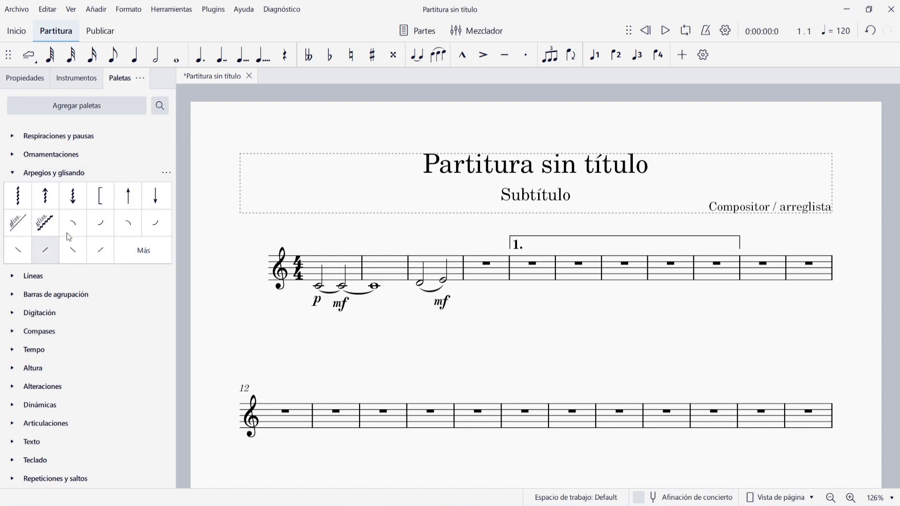
Disable Abrir sólo una Paleta por vez and expand the Barras de agrupación and Tempo palettes together.
{"action": "left_click", "coordinate": [142, 79]}
{"action": "left_click", "coordinate": [185, 116]}
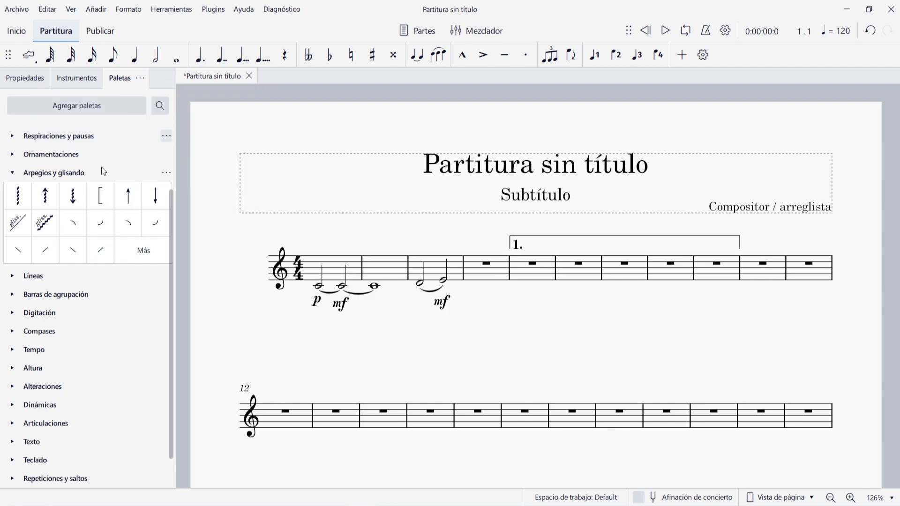
{"action": "left_click", "coordinate": [16, 294]}
{"action": "left_click", "coordinate": [14, 396]}
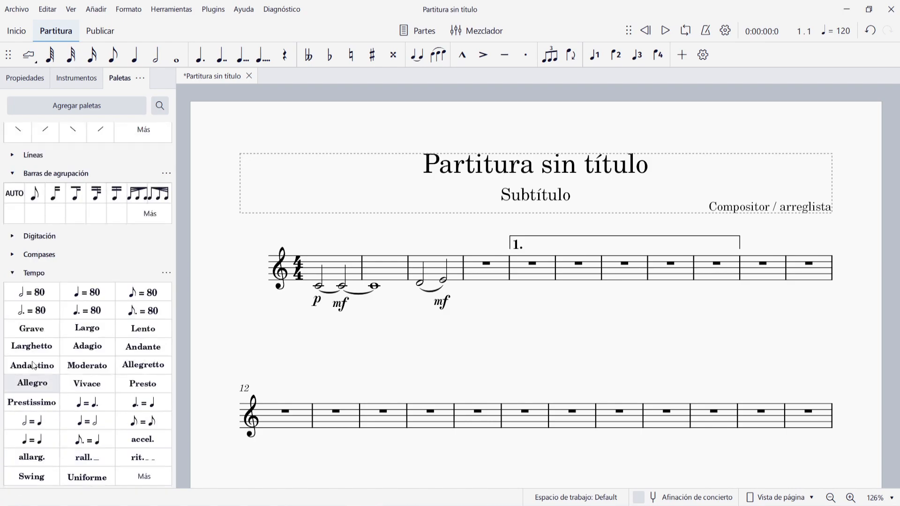
{"action": "scroll", "coordinate": [87, 337], "scroll_direction": "up", "scroll_amount": 5}
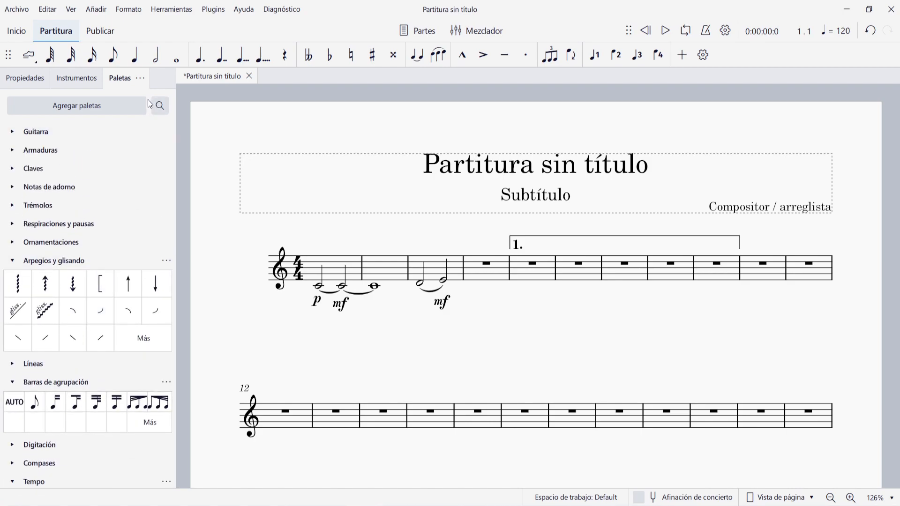
Collapse all the palettes, and expand them all again to look through their contents.
{"action": "left_click", "coordinate": [144, 80]}
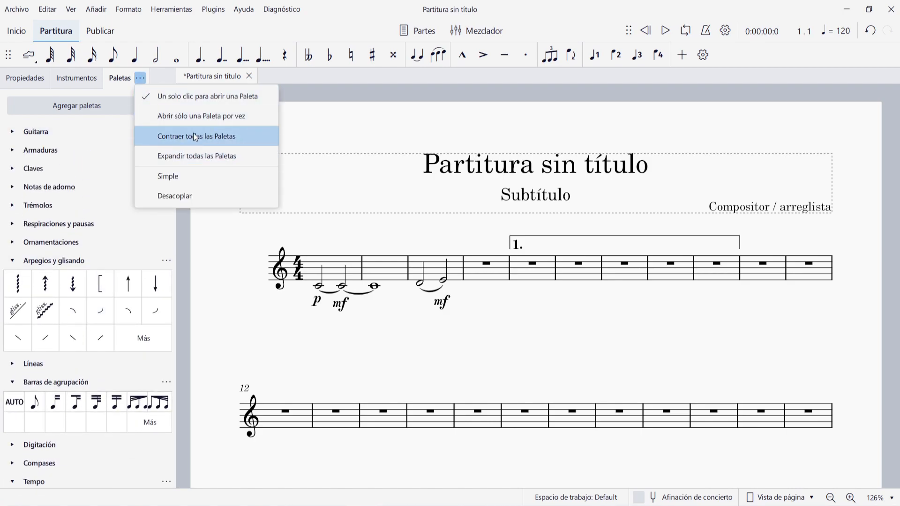
{"action": "left_click", "coordinate": [194, 135]}
{"action": "left_click", "coordinate": [140, 77]}
{"action": "left_click", "coordinate": [191, 164]}
{"action": "scroll", "coordinate": [68, 211], "scroll_direction": "down", "scroll_amount": 15}
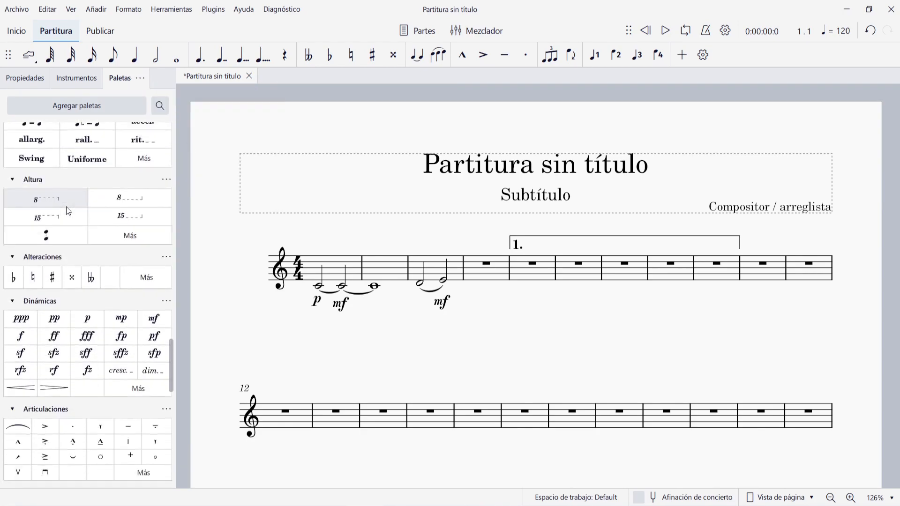
{"action": "scroll", "coordinate": [68, 211], "scroll_direction": "down", "scroll_amount": 8}
{"action": "scroll", "coordinate": [68, 211], "scroll_direction": "up", "scroll_amount": 12}
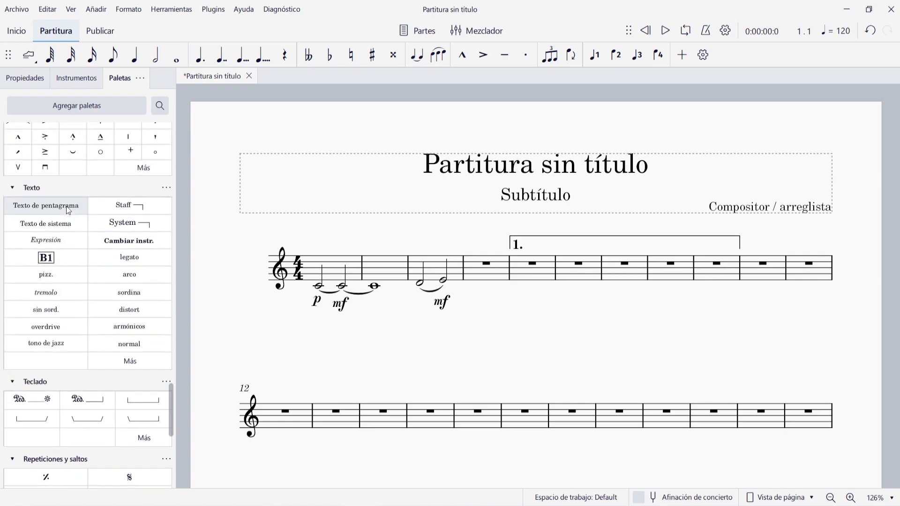
{"action": "scroll", "coordinate": [68, 210], "scroll_direction": "up", "scroll_amount": 15}
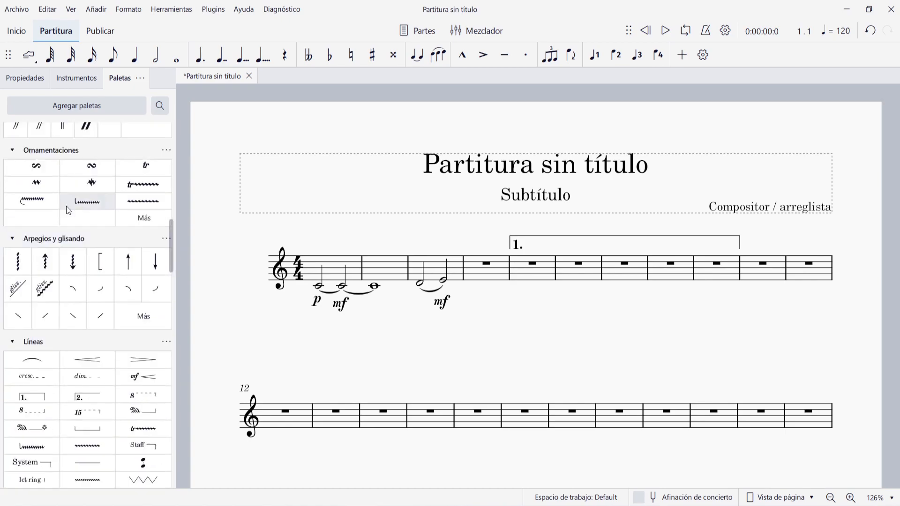
{"action": "scroll", "coordinate": [66, 207], "scroll_direction": "up", "scroll_amount": 12}
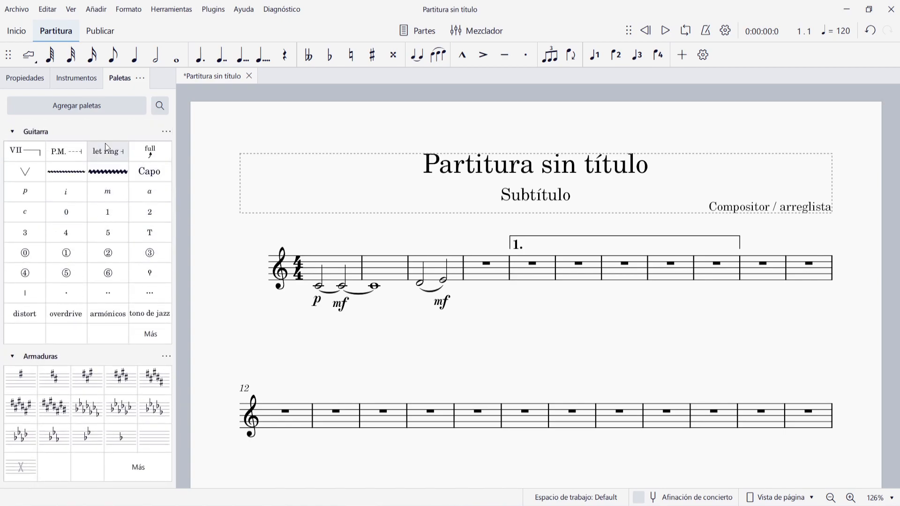
Undock the Paletas panel with Desacoplar and return it to its docked place.
{"action": "scroll", "coordinate": [106, 144], "scroll_direction": "down", "scroll_amount": 5}
{"action": "scroll", "coordinate": [107, 144], "scroll_direction": "down", "scroll_amount": 15}
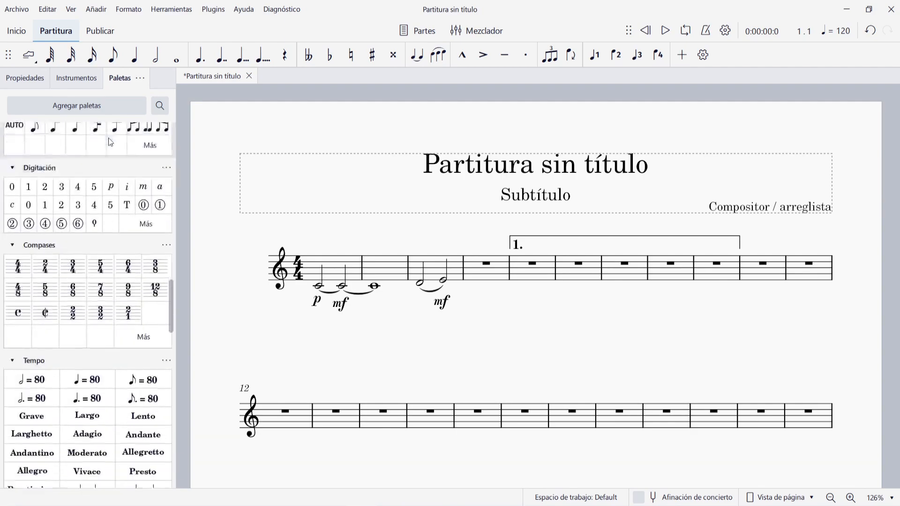
{"action": "left_click", "coordinate": [140, 78]}
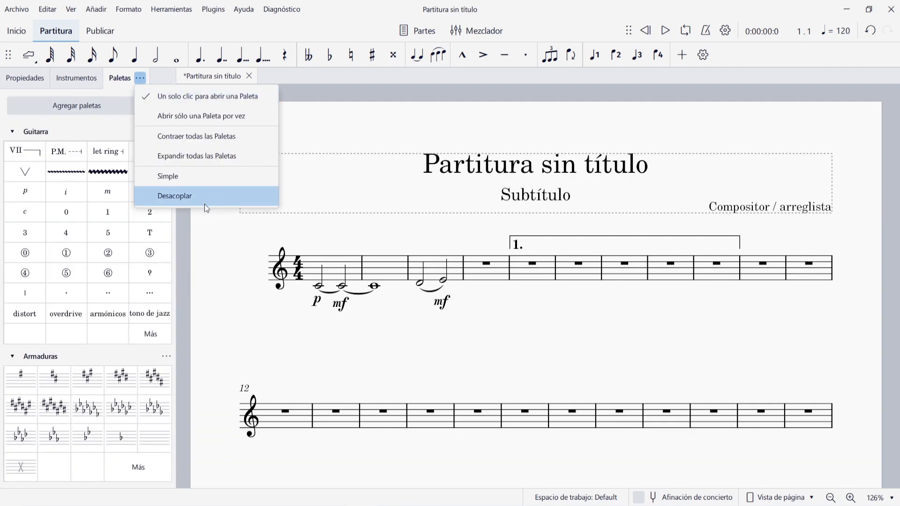
{"action": "left_click", "coordinate": [189, 202]}
{"action": "left_click_drag", "start_coordinate": [193, 117], "coordinate": [58, 327]}
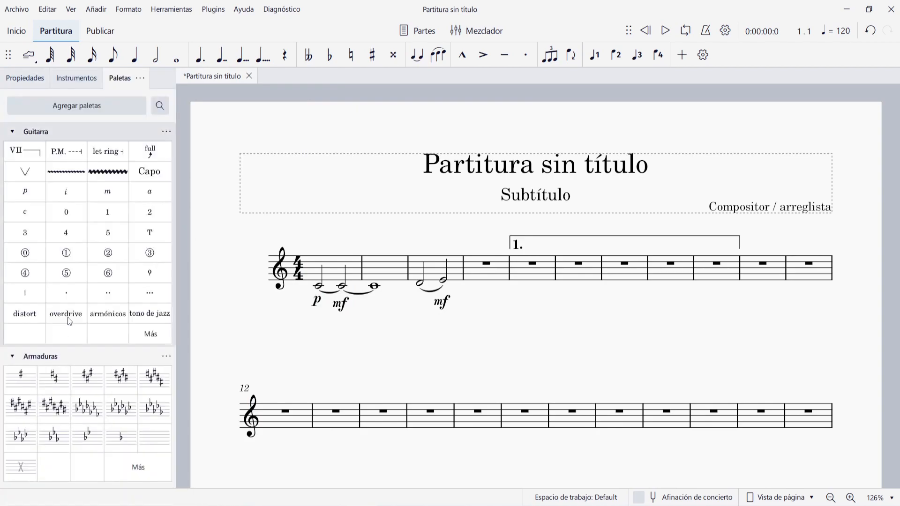
Collapse all the palettes and look over the list of palette names.
{"action": "left_click", "coordinate": [140, 78]}
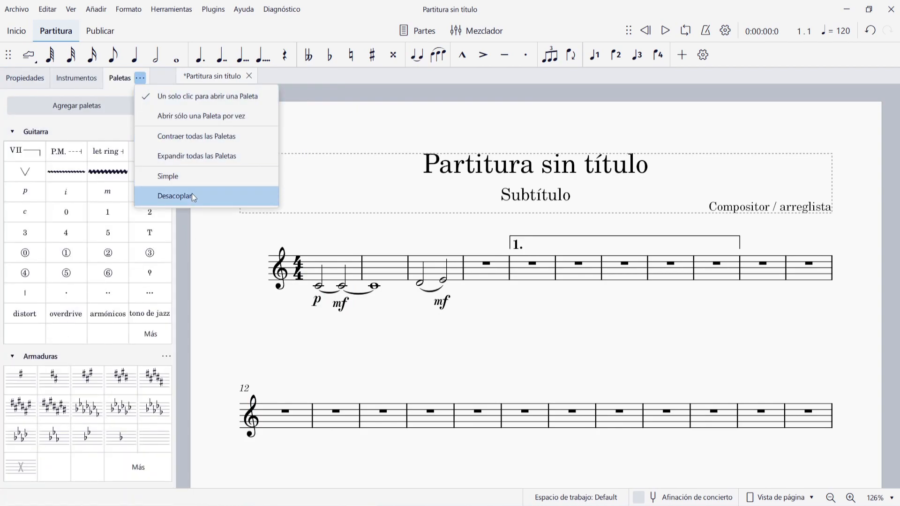
{"action": "left_click", "coordinate": [194, 136]}
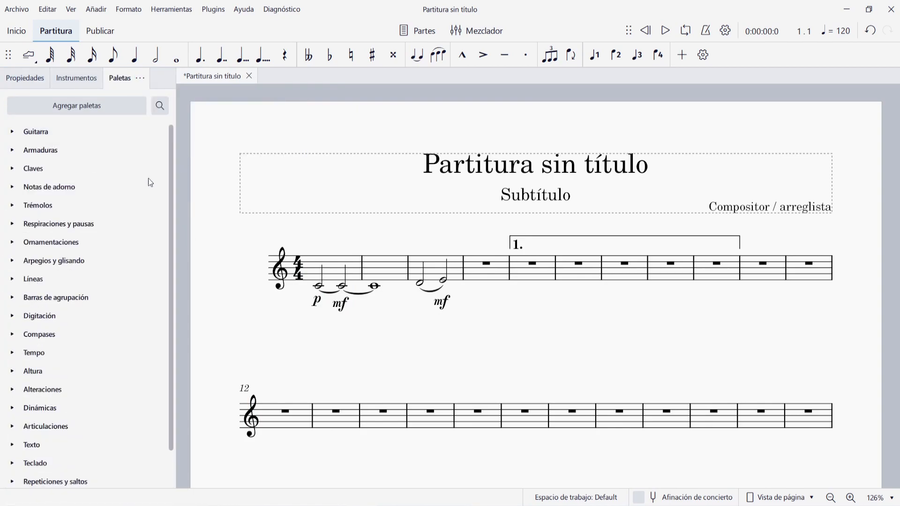
{"action": "scroll", "coordinate": [76, 181], "scroll_direction": "down", "scroll_amount": 2}
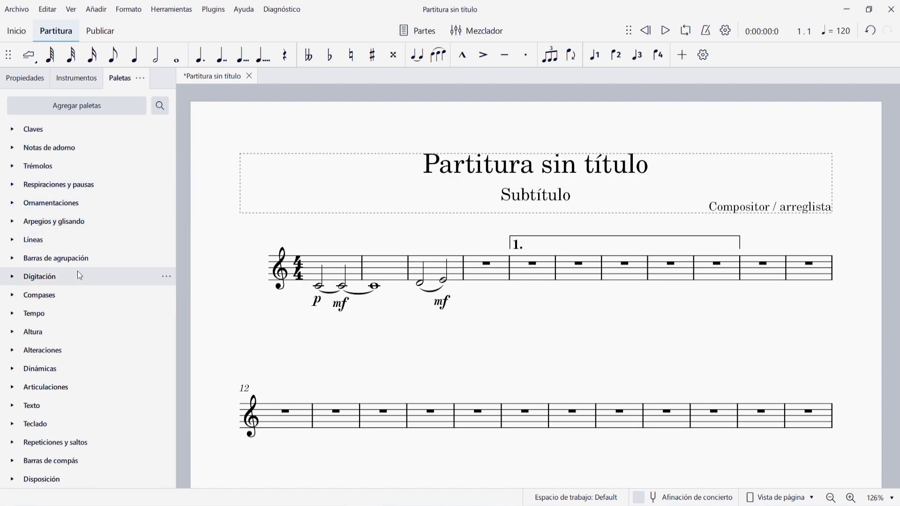
{"action": "scroll", "coordinate": [77, 270], "scroll_direction": "up", "scroll_amount": 2}
Expand the Guitarra, Armaduras and Claves palettes one by one to review their symbols, collapsing each after viewing.
{"action": "left_click", "coordinate": [22, 135]}
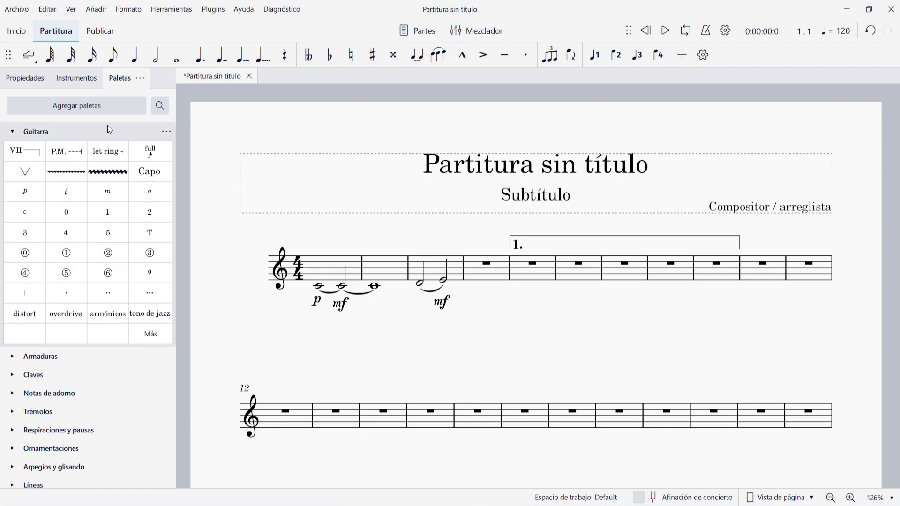
{"action": "left_click", "coordinate": [10, 133]}
{"action": "left_click", "coordinate": [12, 150]}
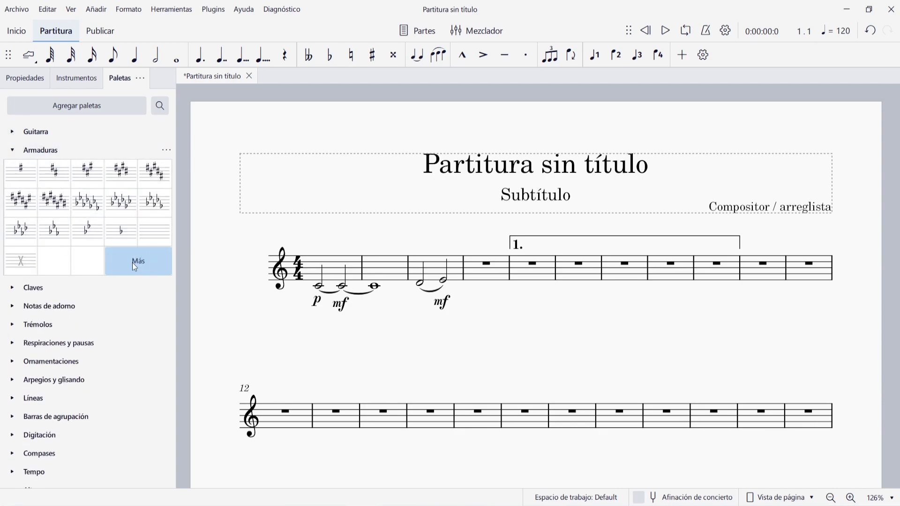
{"action": "left_click", "coordinate": [12, 150]}
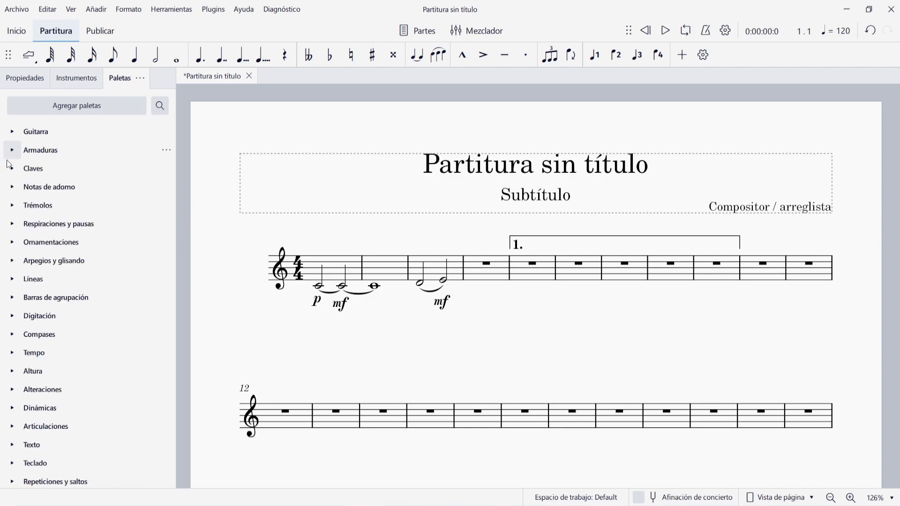
{"action": "left_click", "coordinate": [12, 169]}
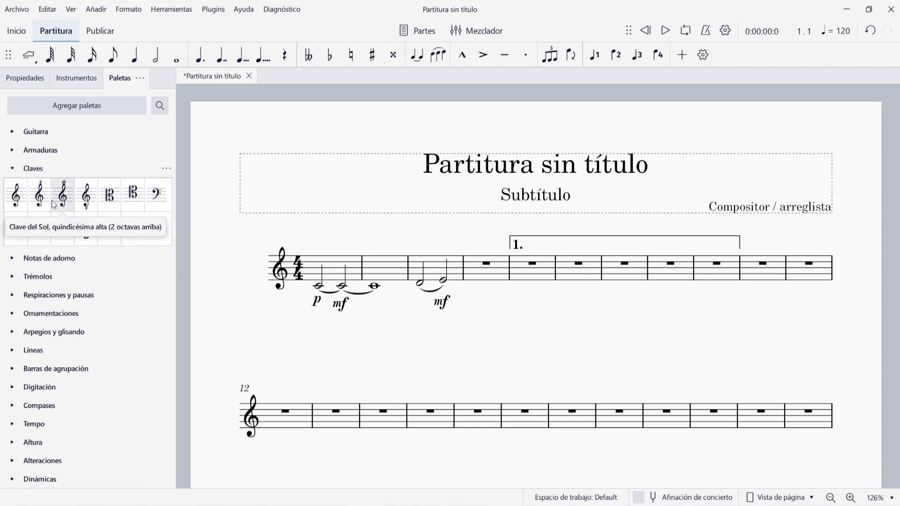
{"action": "left_click", "coordinate": [13, 169]}
Review the contents of the Notas de adorno, Trémolos and Respiraciones y pausas palettes, collapsing each one again.
{"action": "left_click", "coordinate": [13, 188]}
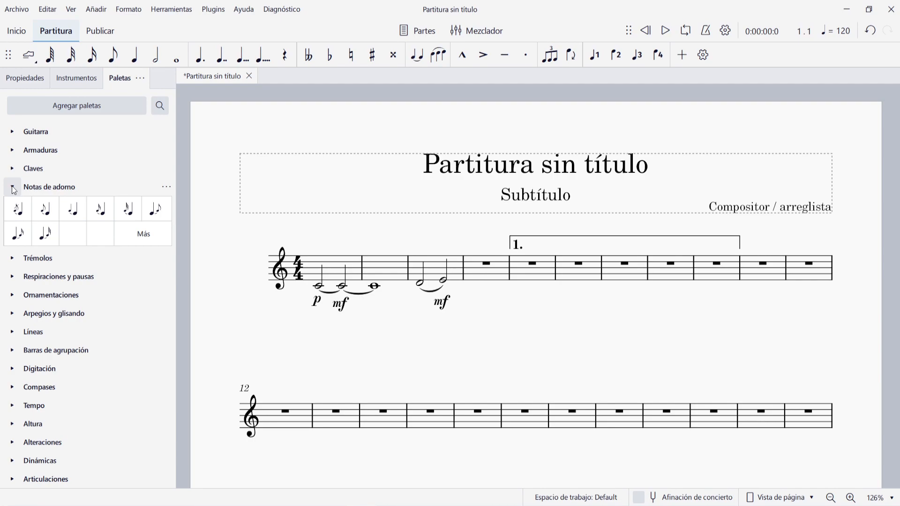
{"action": "left_click", "coordinate": [14, 188]}
{"action": "left_click", "coordinate": [13, 205]}
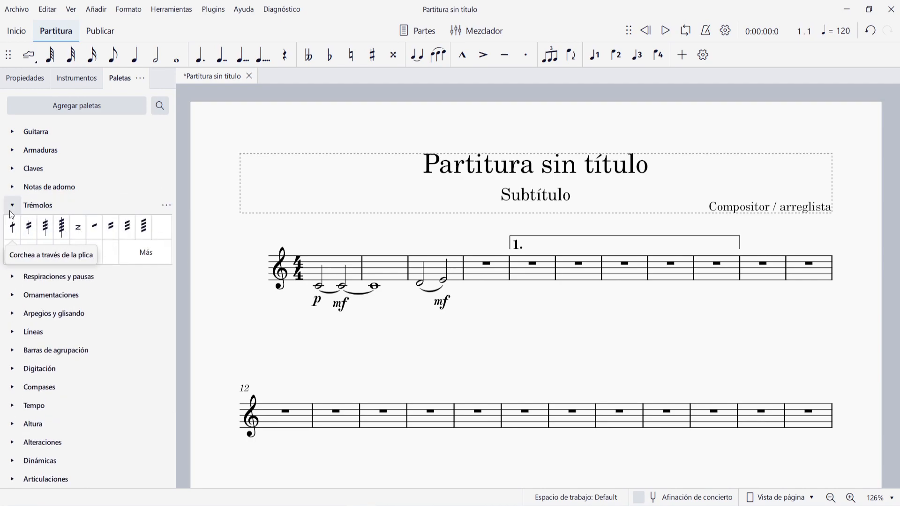
{"action": "left_click", "coordinate": [13, 205]}
{"action": "left_click", "coordinate": [14, 224]}
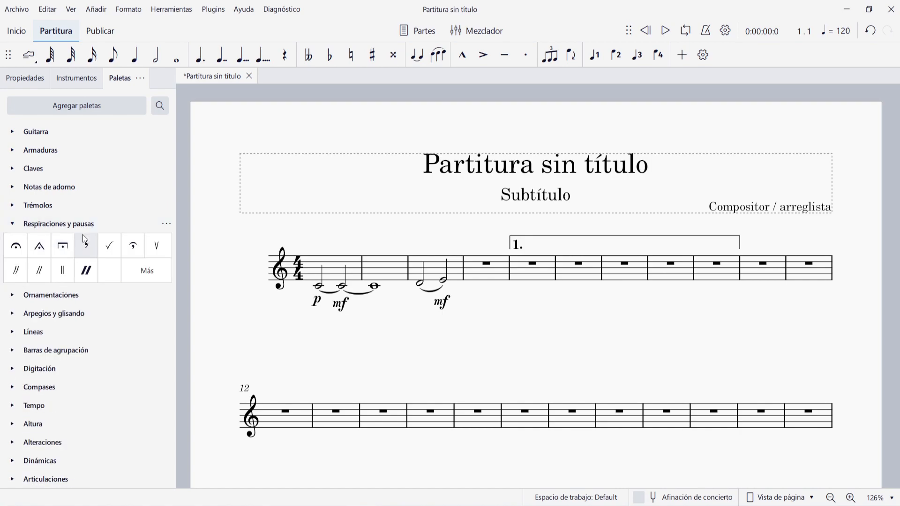
{"action": "left_click", "coordinate": [12, 227]}
Review the contents of the Ornamentaciones, Arpegios y glisando and Líneas palettes, collapsing each one again.
{"action": "left_click", "coordinate": [12, 243]}
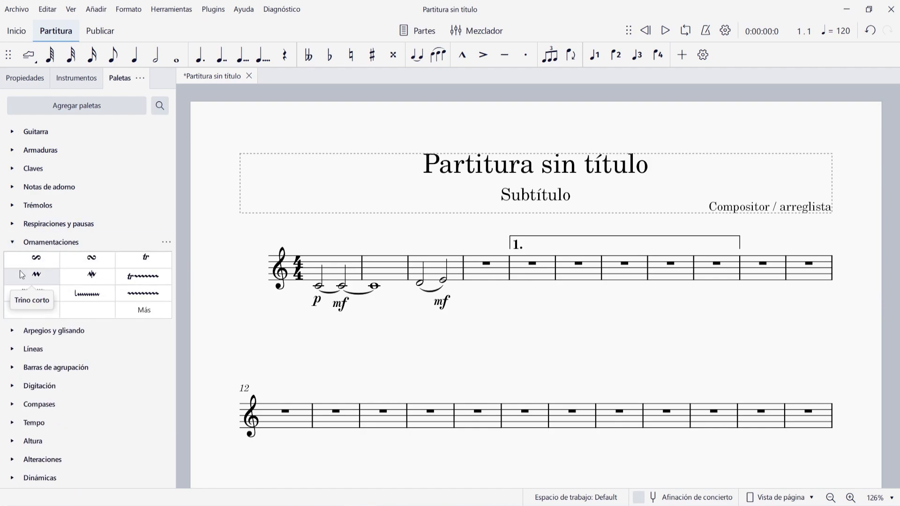
{"action": "left_click", "coordinate": [13, 243]}
{"action": "left_click", "coordinate": [12, 261]}
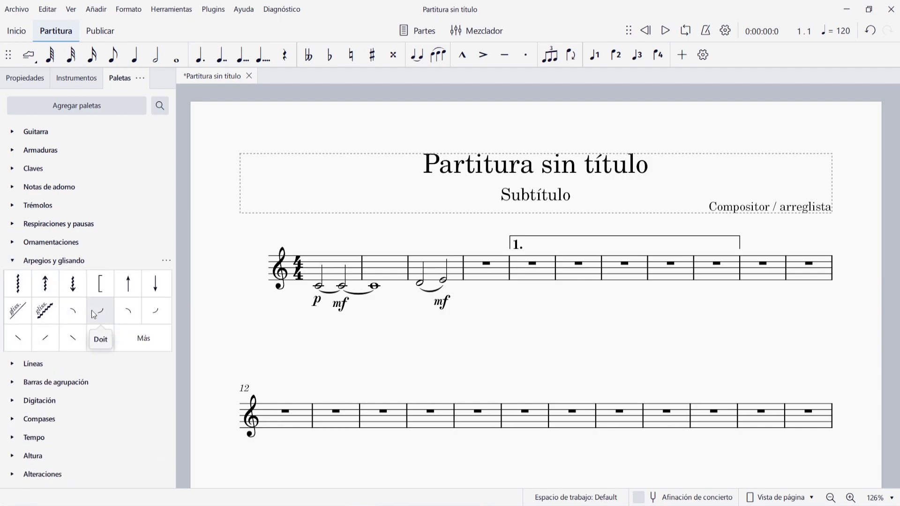
{"action": "left_click", "coordinate": [13, 261]}
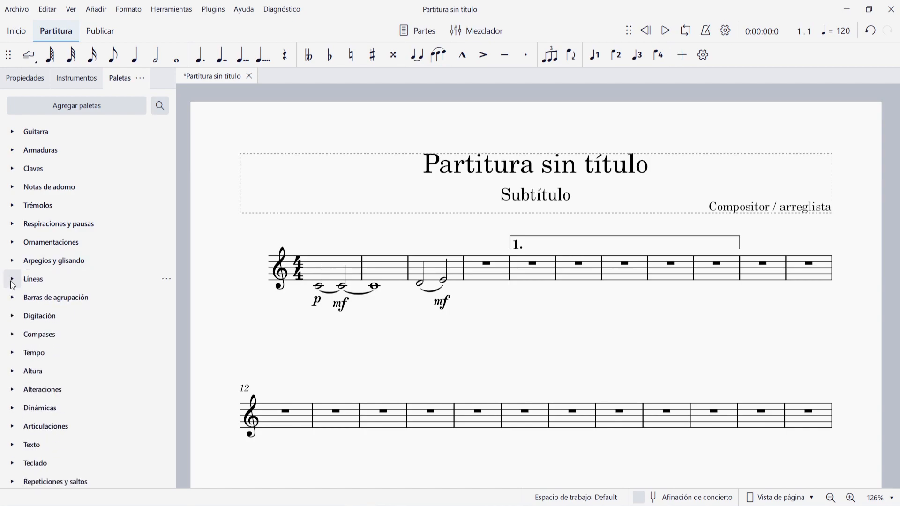
{"action": "left_click", "coordinate": [13, 284]}
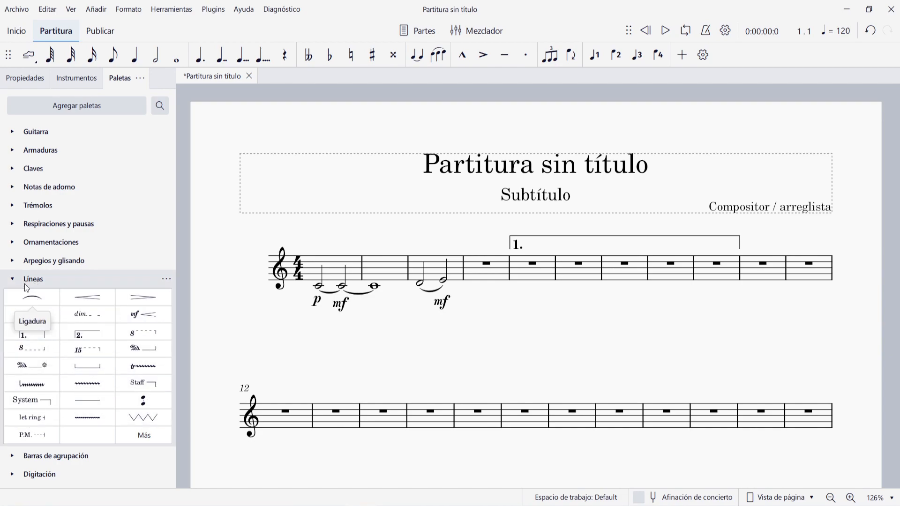
{"action": "left_click", "coordinate": [13, 280]}
Review the contents of the Barras de agrupación, Digitación and Compases palettes, collapsing each one again.
{"action": "left_click", "coordinate": [15, 302]}
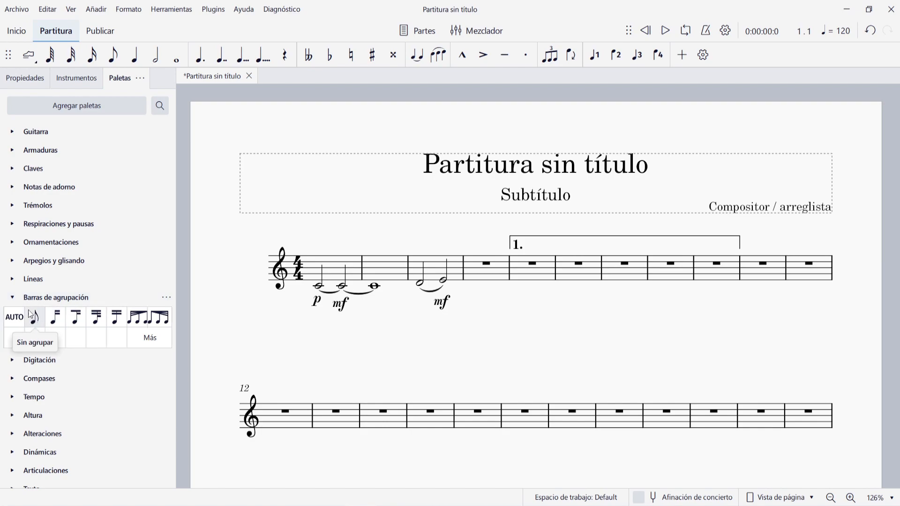
{"action": "left_click", "coordinate": [13, 303]}
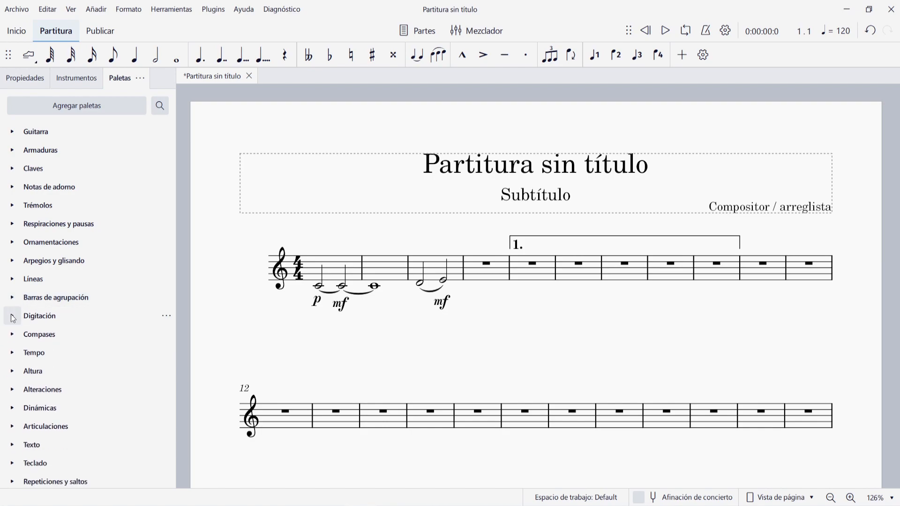
{"action": "left_click", "coordinate": [13, 318]}
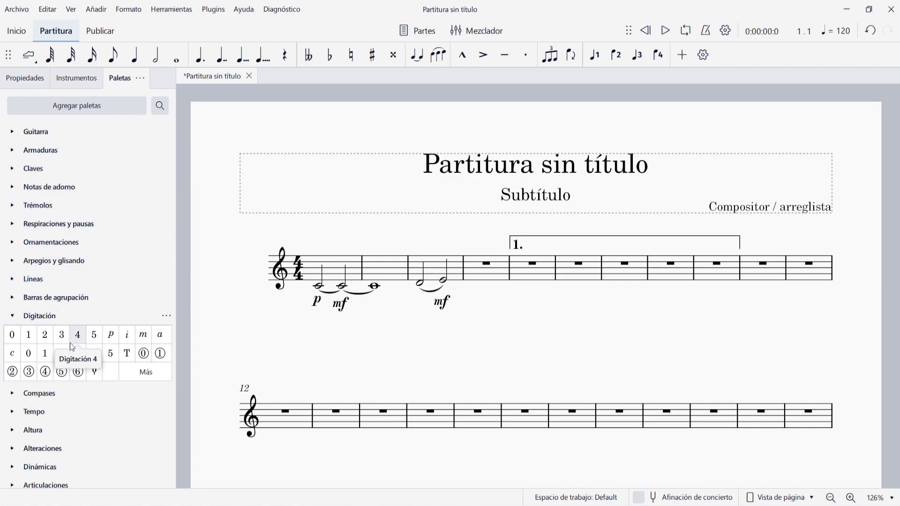
{"action": "left_click", "coordinate": [12, 320]}
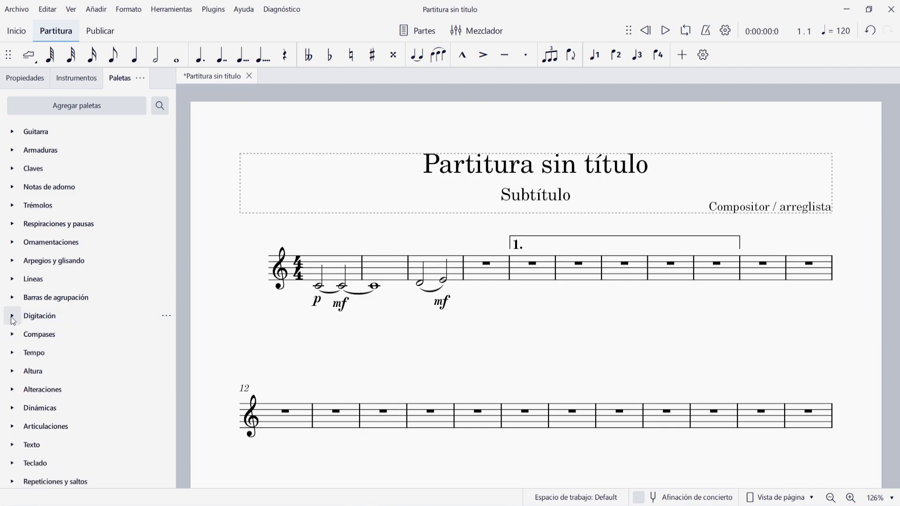
{"action": "left_click", "coordinate": [13, 336]}
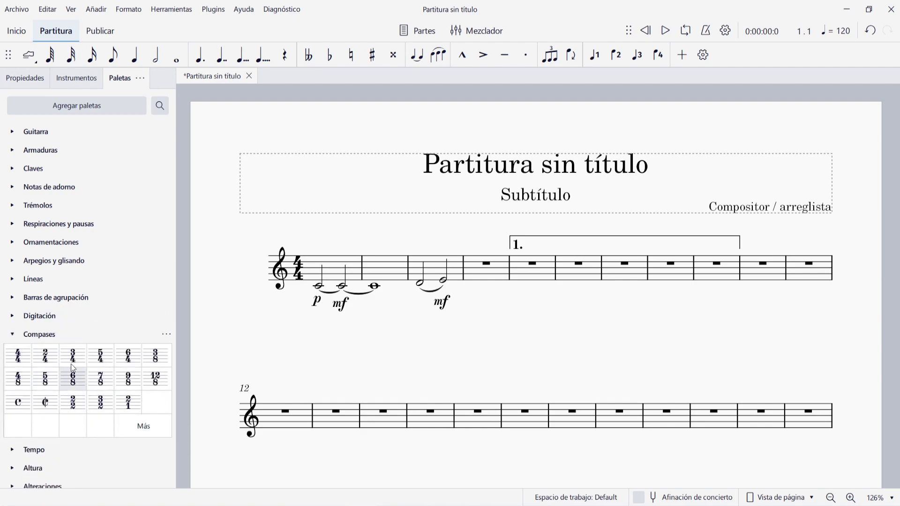
{"action": "left_click", "coordinate": [13, 335]}
Review the contents of the Tempo, Altura and Alteraciones palettes, collapsing each one again.
{"action": "scroll", "coordinate": [15, 324], "scroll_direction": "down", "scroll_amount": 2}
{"action": "left_click", "coordinate": [13, 323]}
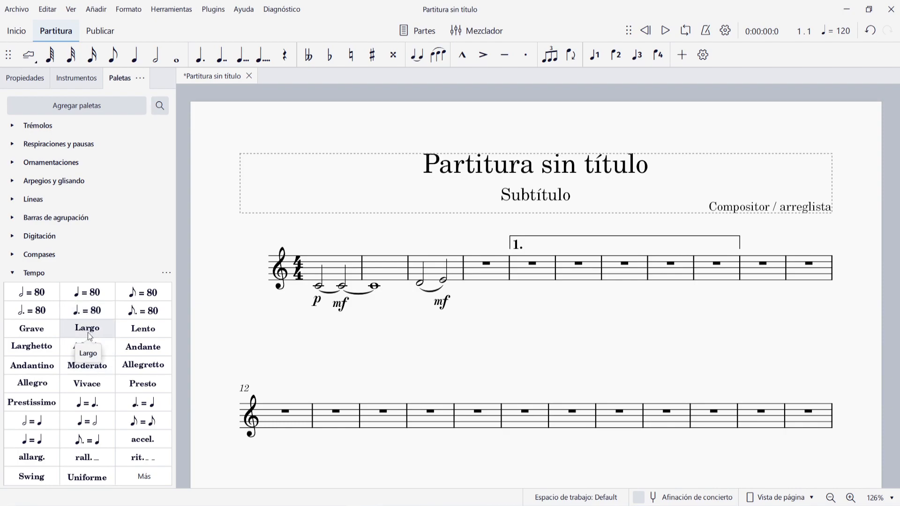
{"action": "left_click", "coordinate": [13, 274]}
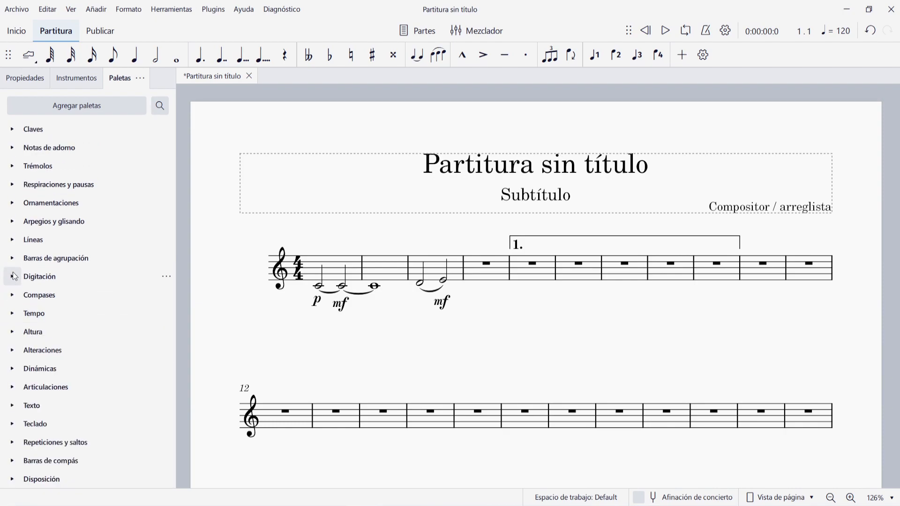
{"action": "left_click", "coordinate": [13, 332]}
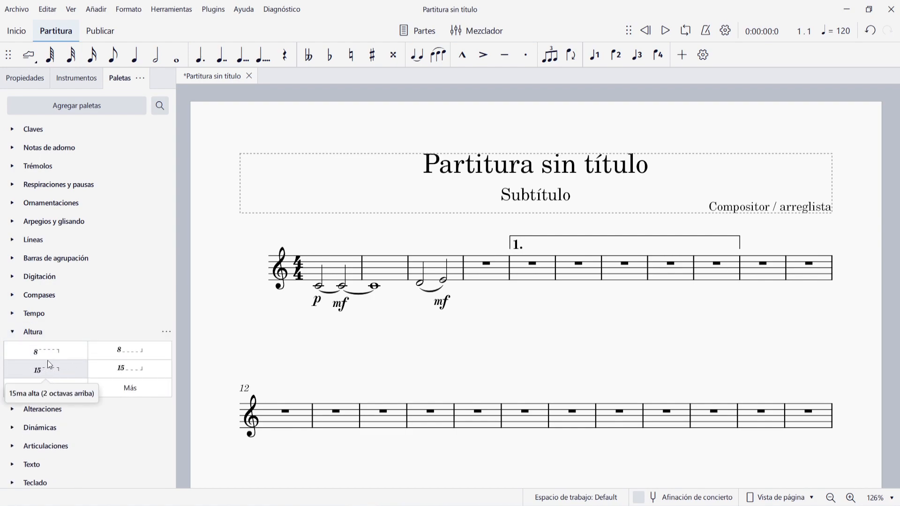
{"action": "left_click", "coordinate": [13, 333]}
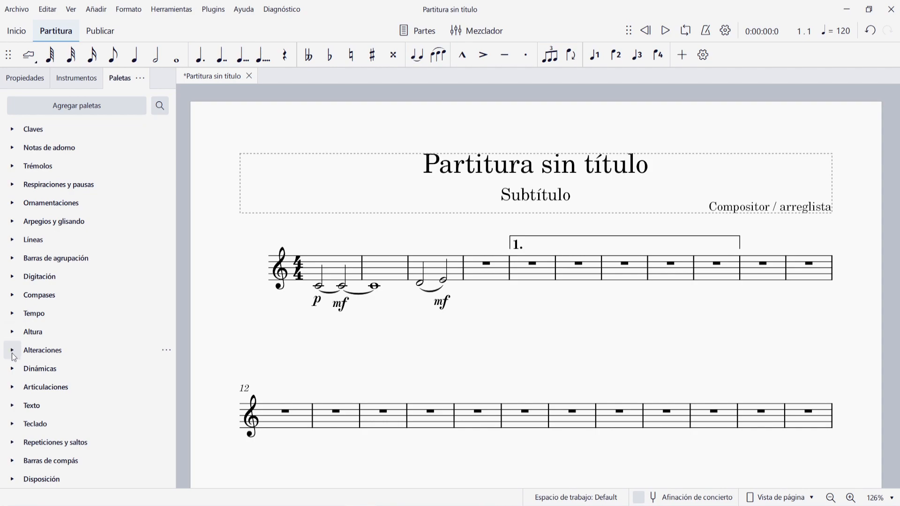
{"action": "left_click", "coordinate": [14, 353]}
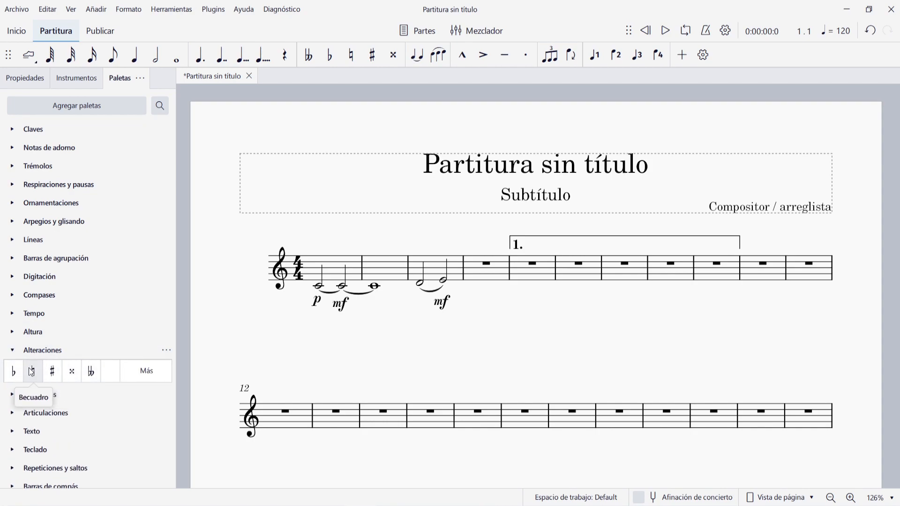
{"action": "left_click", "coordinate": [14, 350]}
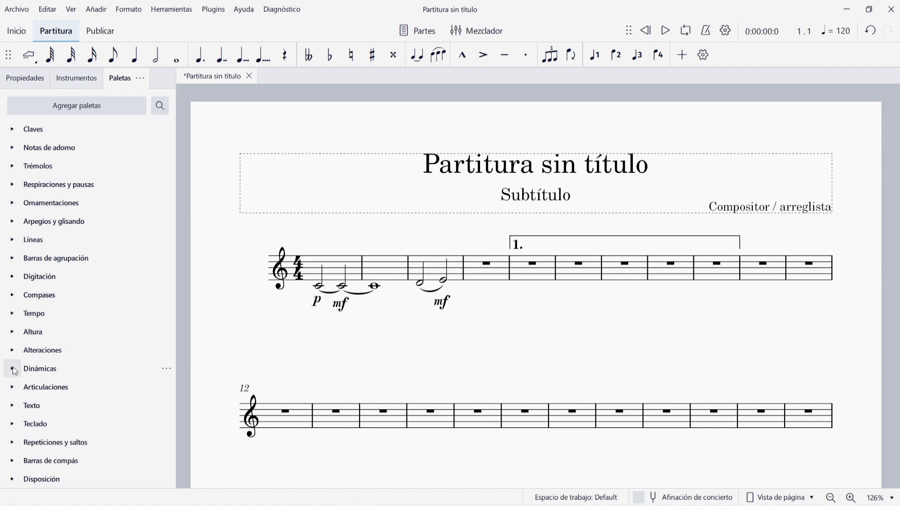
Review the contents of the Dinámicas, Articulaciones and Texto palettes, collapsing each one again.
{"action": "left_click", "coordinate": [25, 371]}
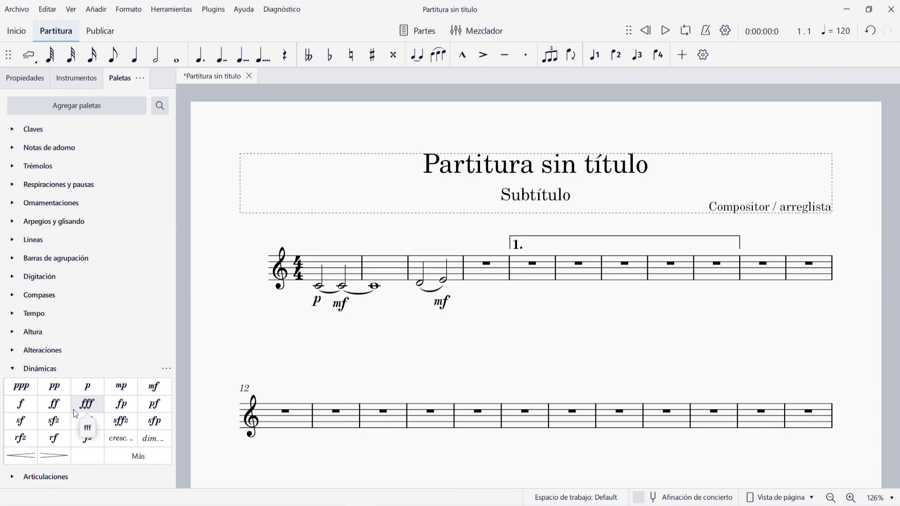
{"action": "left_click", "coordinate": [11, 375]}
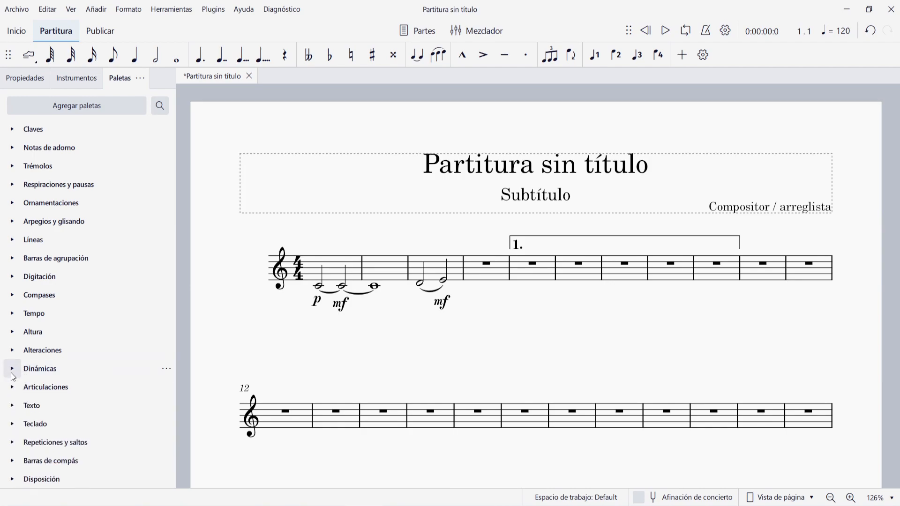
{"action": "left_click", "coordinate": [13, 388]}
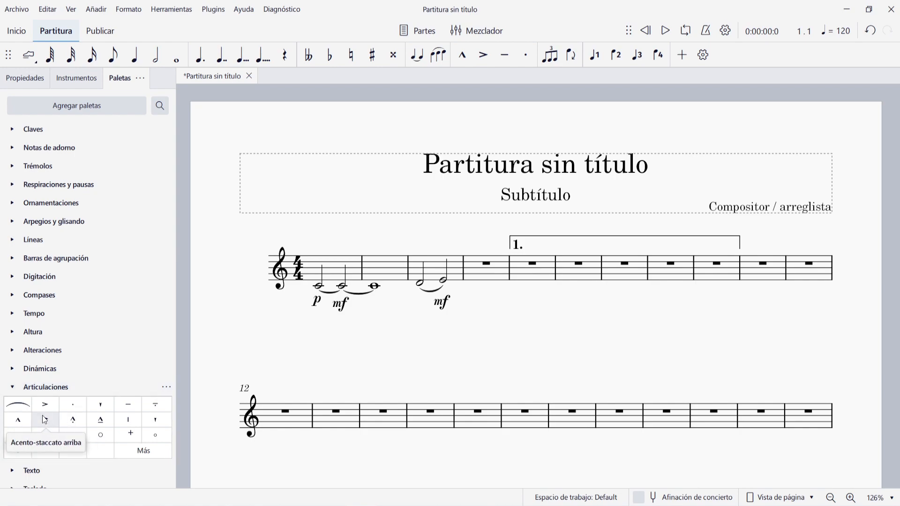
{"action": "left_click", "coordinate": [14, 392]}
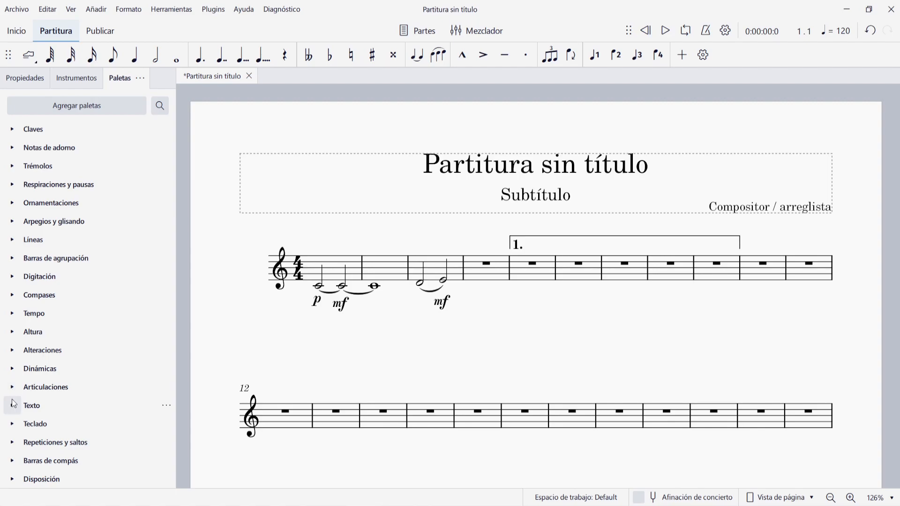
{"action": "left_click", "coordinate": [12, 406]}
{"action": "scroll", "coordinate": [63, 409], "scroll_direction": "down", "scroll_amount": 4}
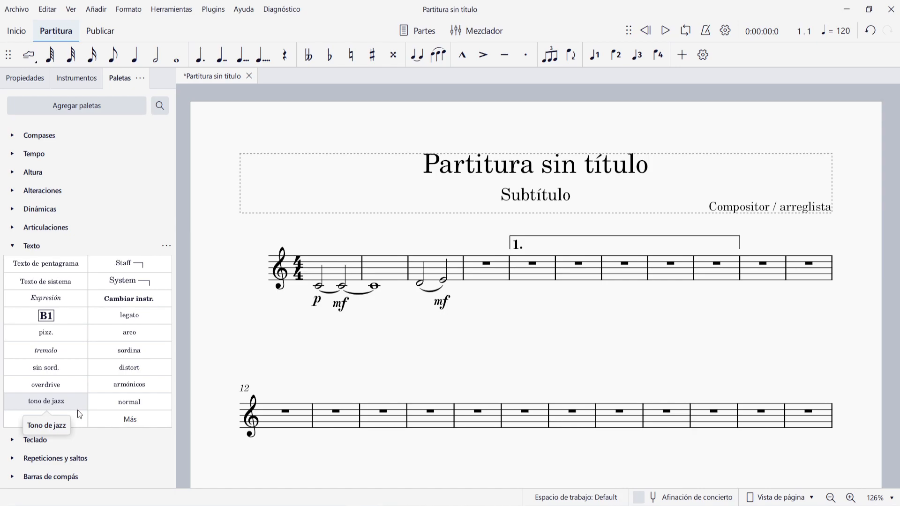
{"action": "left_click", "coordinate": [16, 252]}
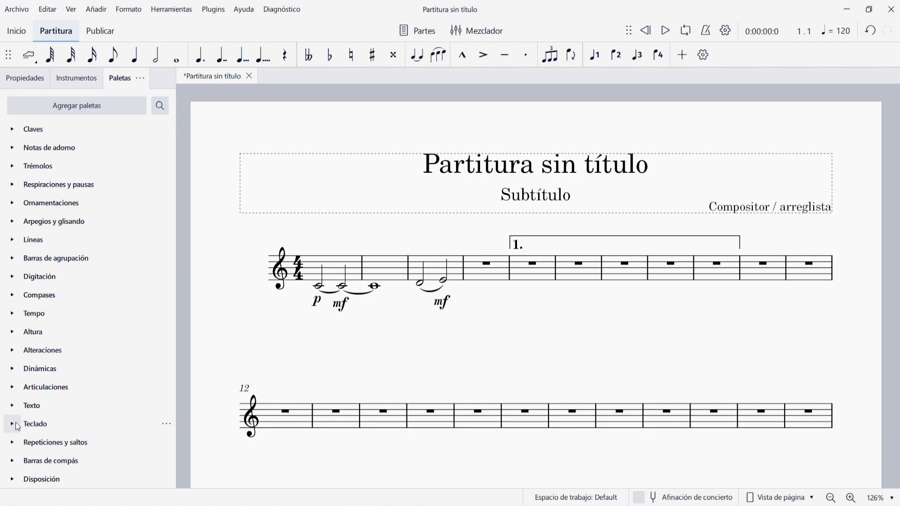
Review the contents of the Teclado and Repeticiones y saltos palettes, collapsing each one again.
{"action": "scroll", "coordinate": [60, 387], "scroll_direction": "down", "scroll_amount": 2}
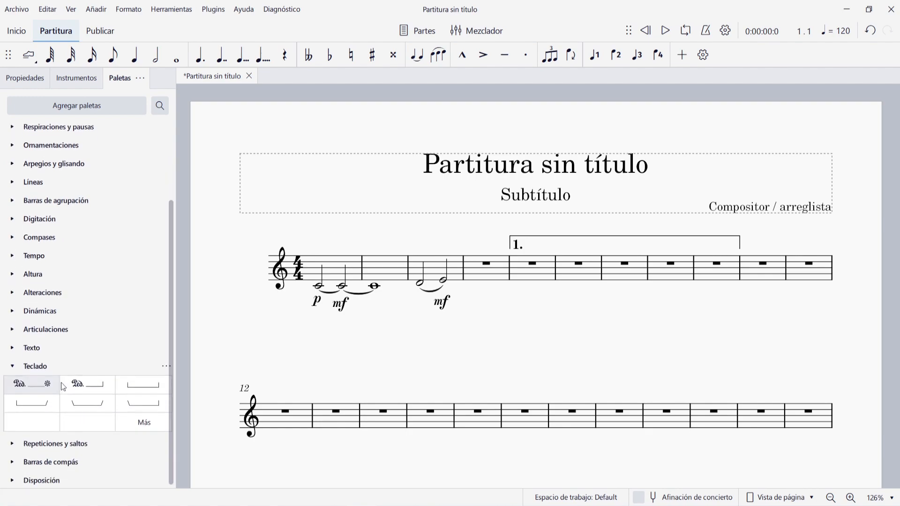
{"action": "left_click", "coordinate": [12, 368]}
{"action": "left_click", "coordinate": [12, 441]}
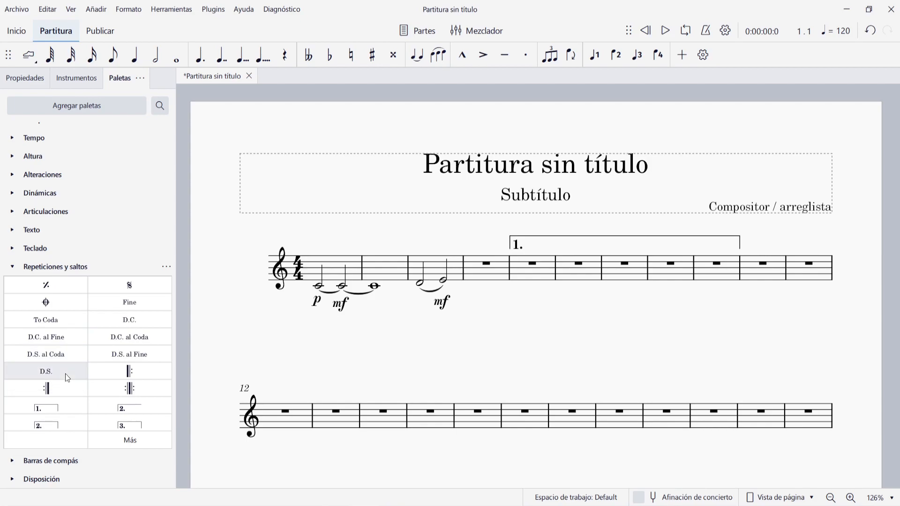
{"action": "left_click", "coordinate": [13, 268]}
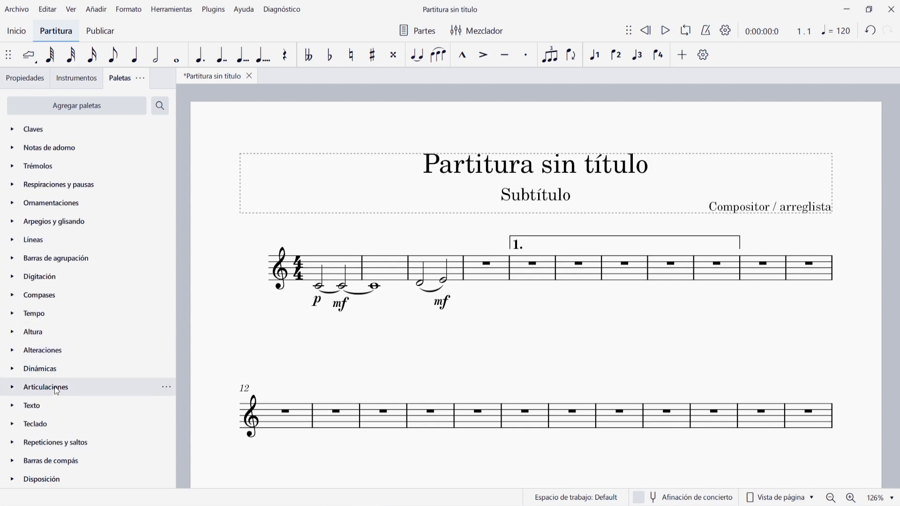
Review the contents of the Barras de compás and Disposición palettes, collapsing each one again.
{"action": "left_click", "coordinate": [51, 461]}
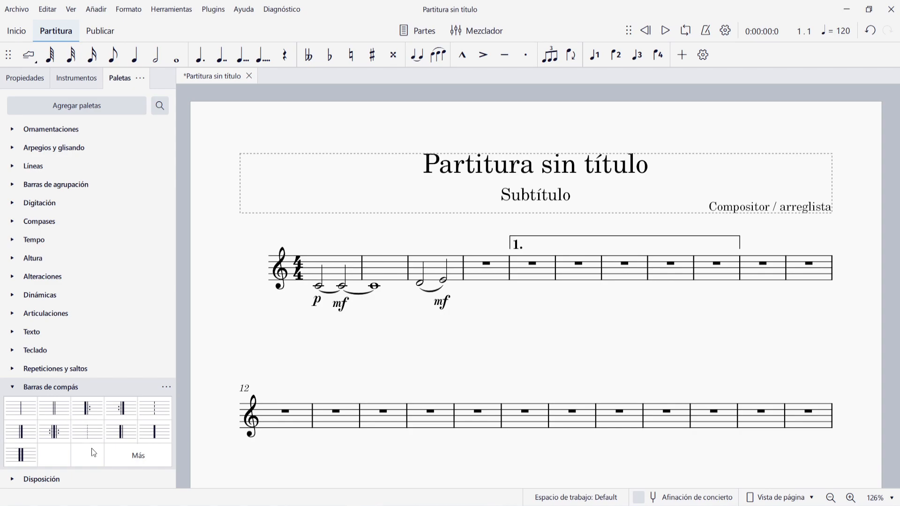
{"action": "left_click", "coordinate": [39, 387]}
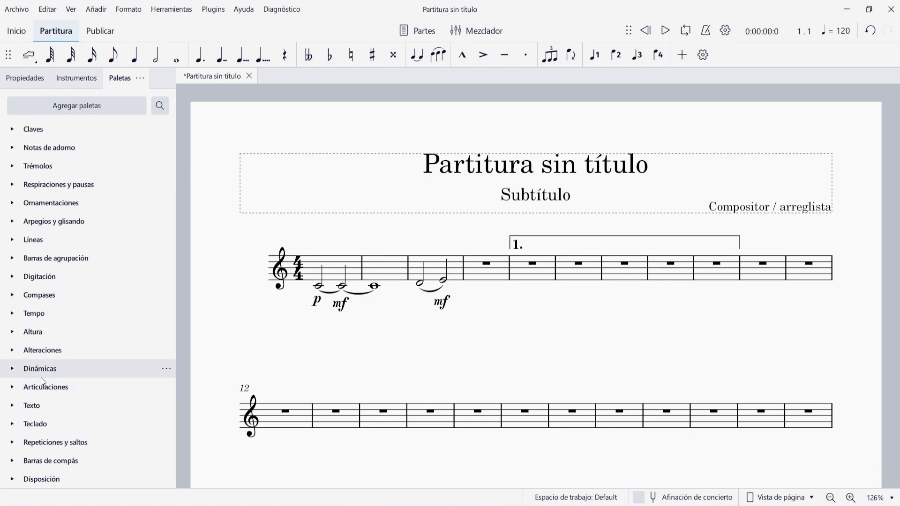
{"action": "left_click", "coordinate": [35, 479]}
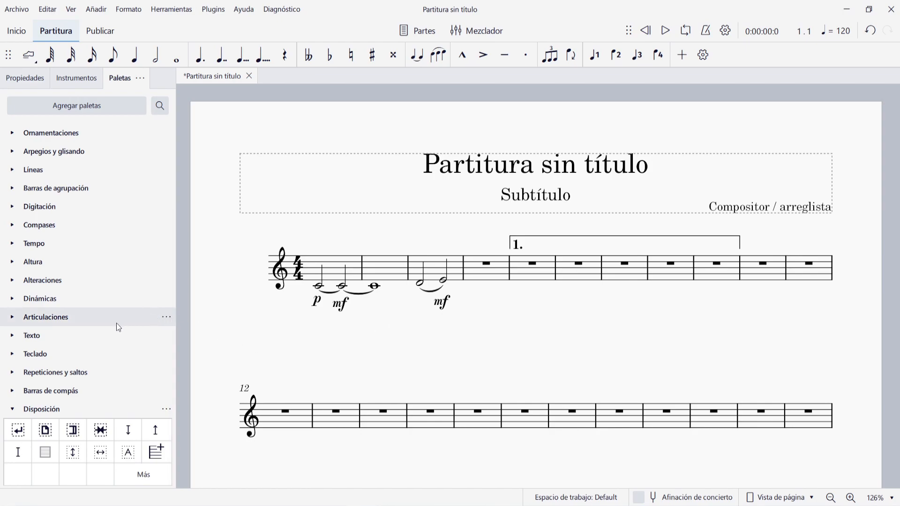
{"action": "left_click", "coordinate": [11, 410]}
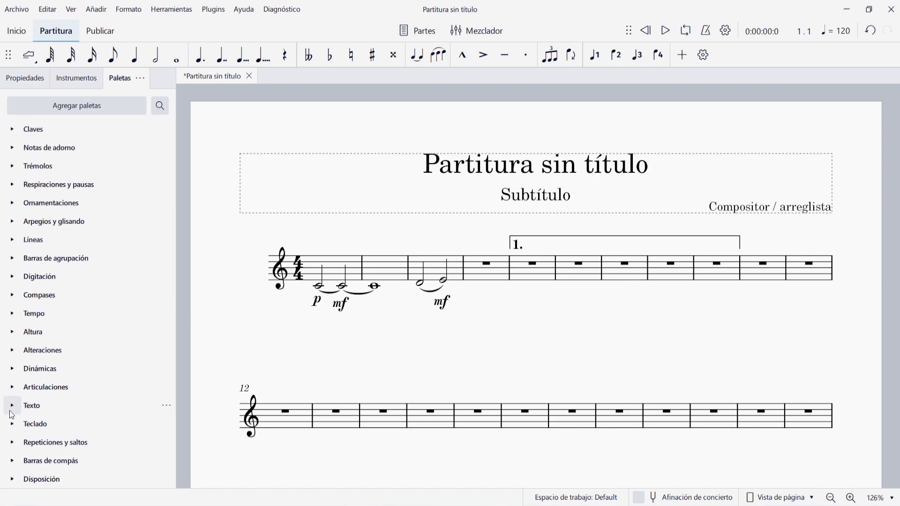
Add the Ornamentación de gaita, Acordeón, Diagramas de acorde, Llaves and Cabezas de nota palettes to the palette list.
{"action": "left_click", "coordinate": [94, 112]}
{"action": "left_click", "coordinate": [152, 189]}
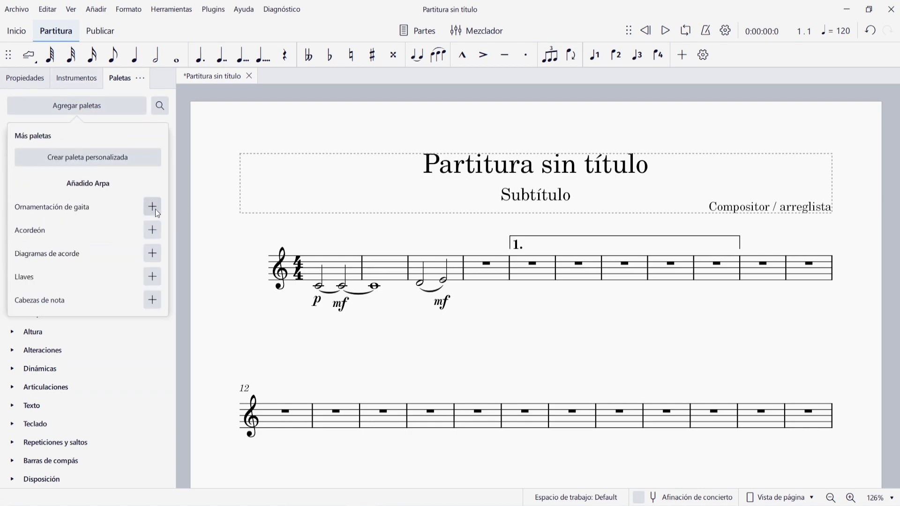
{"action": "left_click", "coordinate": [155, 208]}
{"action": "left_click", "coordinate": [153, 232]}
{"action": "left_click", "coordinate": [151, 256]}
{"action": "left_click", "coordinate": [151, 277]}
{"action": "left_click", "coordinate": [153, 300]}
{"action": "key", "text": "Escape"}
Review the contents of the Cabezas de nota, Llaves and Diagramas de acorde palettes, collapsing each one again.
{"action": "left_click", "coordinate": [12, 131]}
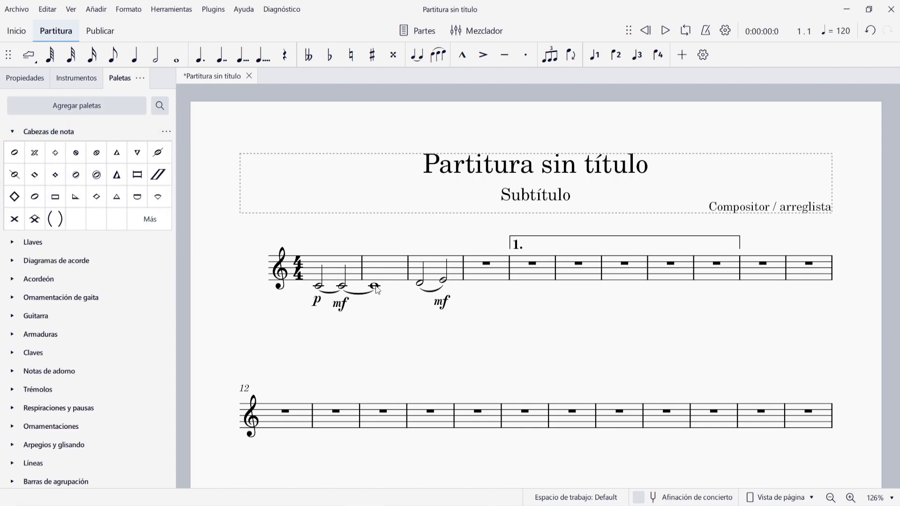
{"action": "left_click", "coordinate": [13, 133]}
{"action": "left_click", "coordinate": [12, 150]}
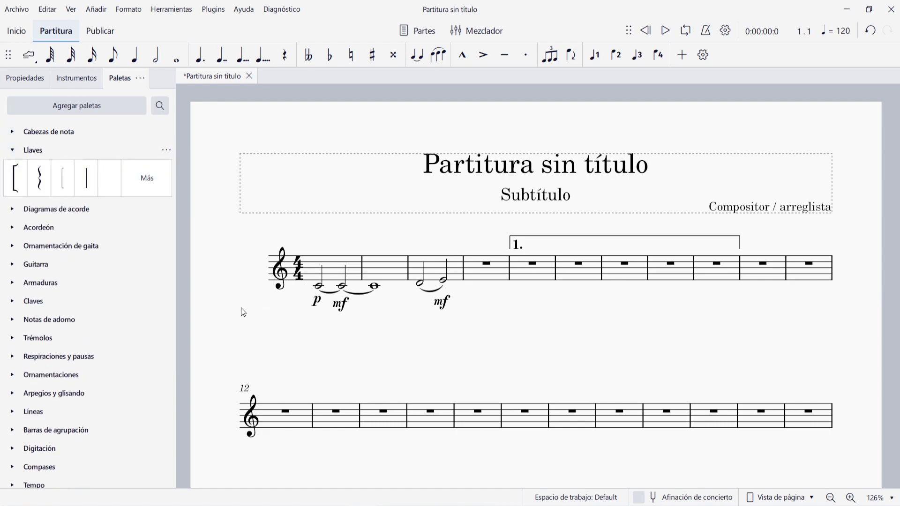
{"action": "left_click", "coordinate": [9, 150]}
{"action": "left_click", "coordinate": [8, 168]}
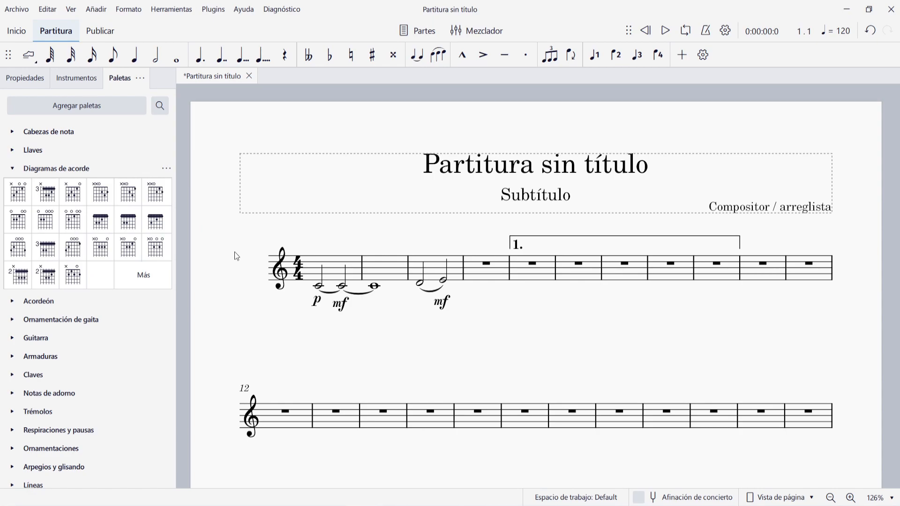
{"action": "left_click", "coordinate": [11, 169]}
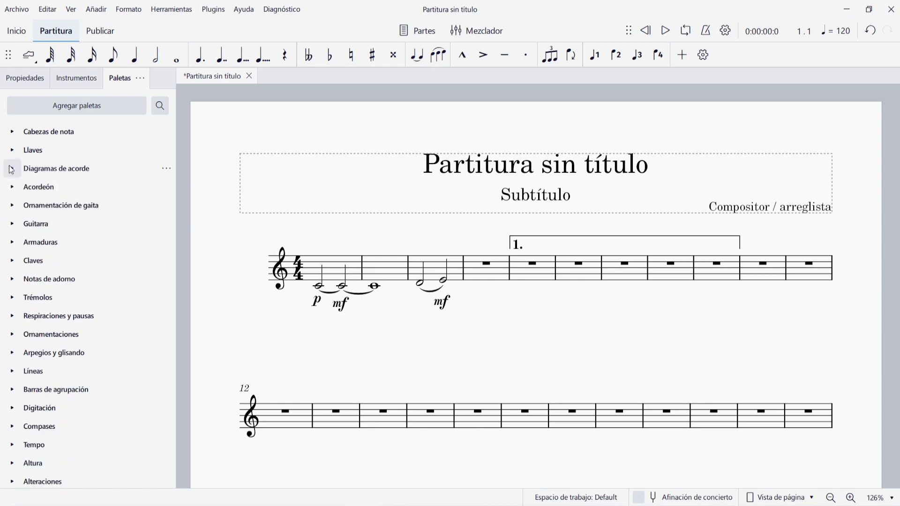
Review the contents of the Acordeón and Ornamentación de gaita palettes, collapsing each one again.
{"action": "left_click", "coordinate": [13, 187]}
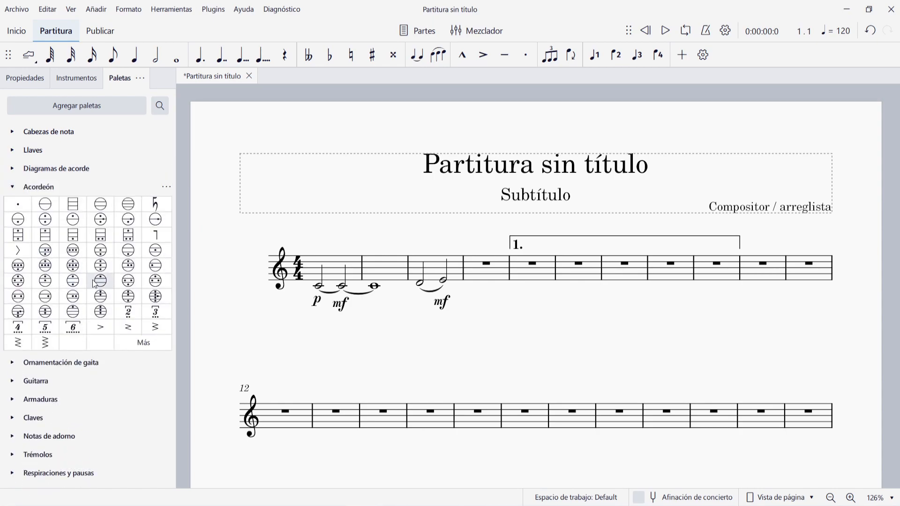
{"action": "left_click", "coordinate": [13, 187]}
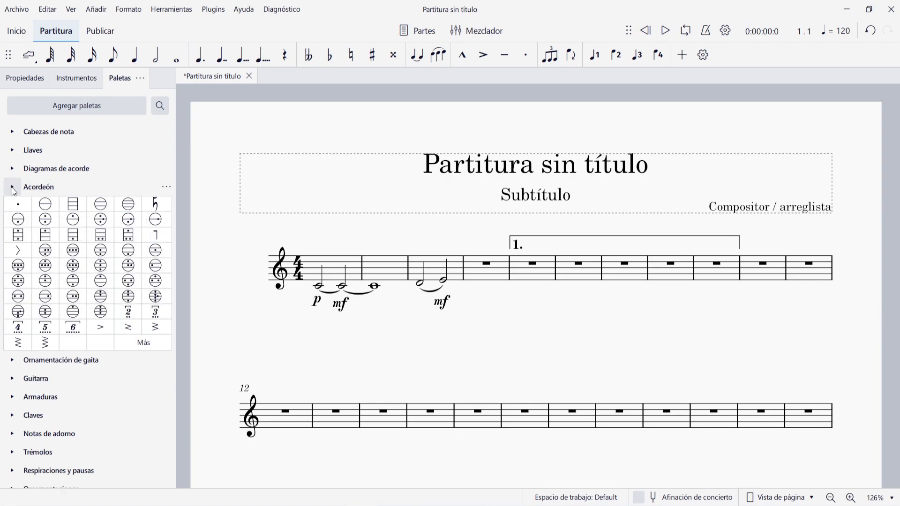
{"action": "left_click", "coordinate": [14, 207]}
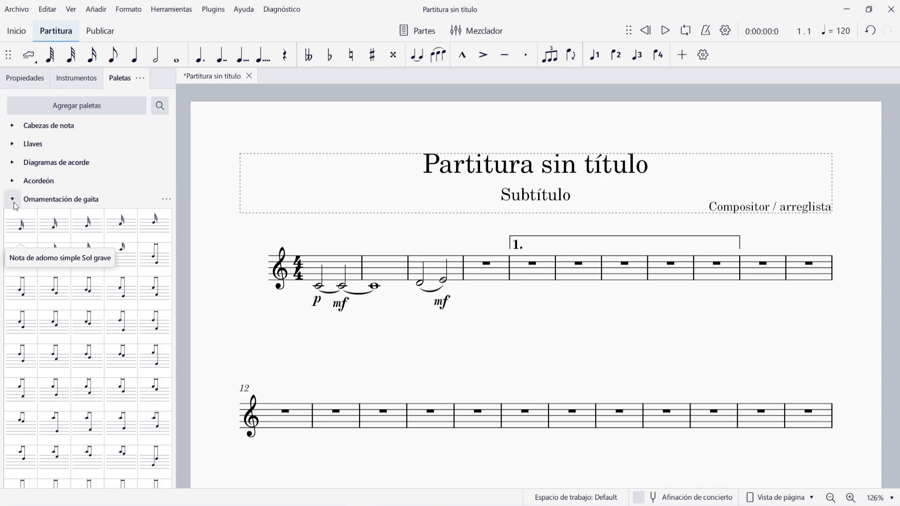
{"action": "left_click", "coordinate": [14, 202]}
{"action": "scroll", "coordinate": [59, 297], "scroll_direction": "down", "scroll_amount": 3}
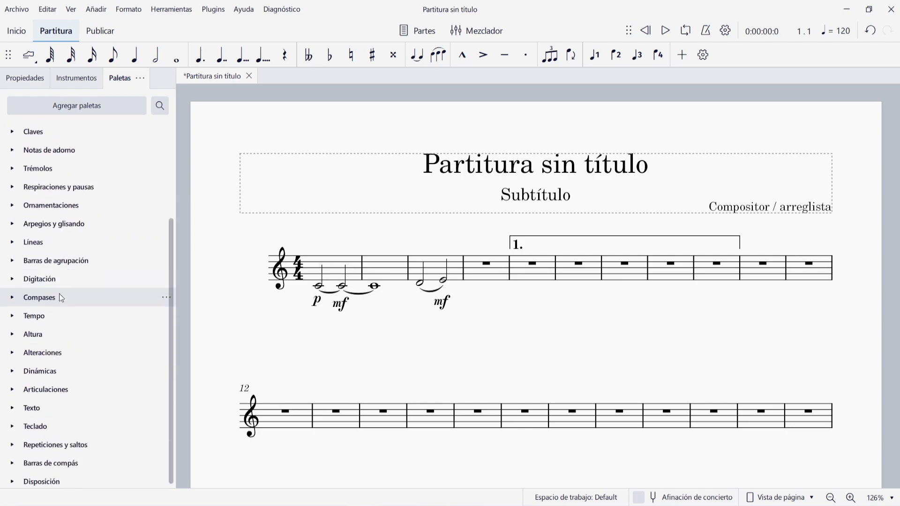
{"action": "scroll", "coordinate": [59, 294], "scroll_direction": "up", "scroll_amount": 3}
Add the Arpa palette to the palette list.
{"action": "left_click", "coordinate": [77, 105]}
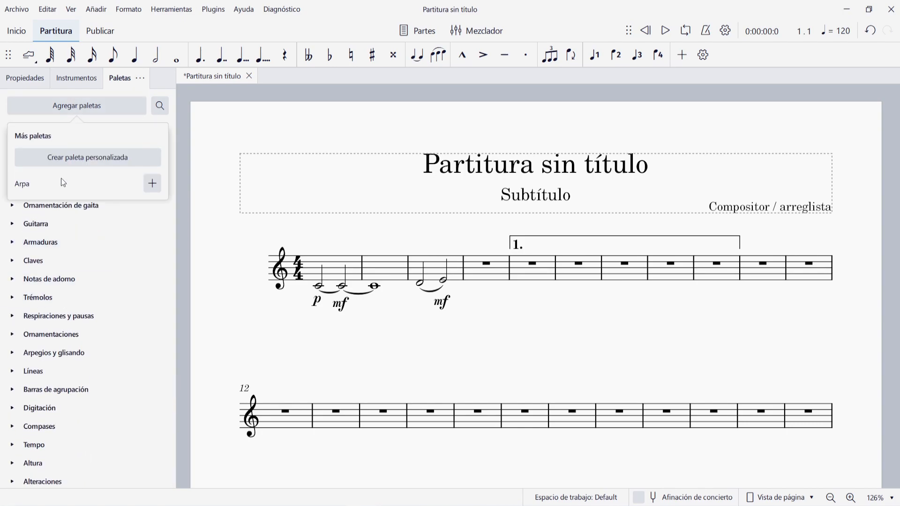
{"action": "left_click", "coordinate": [150, 183]}
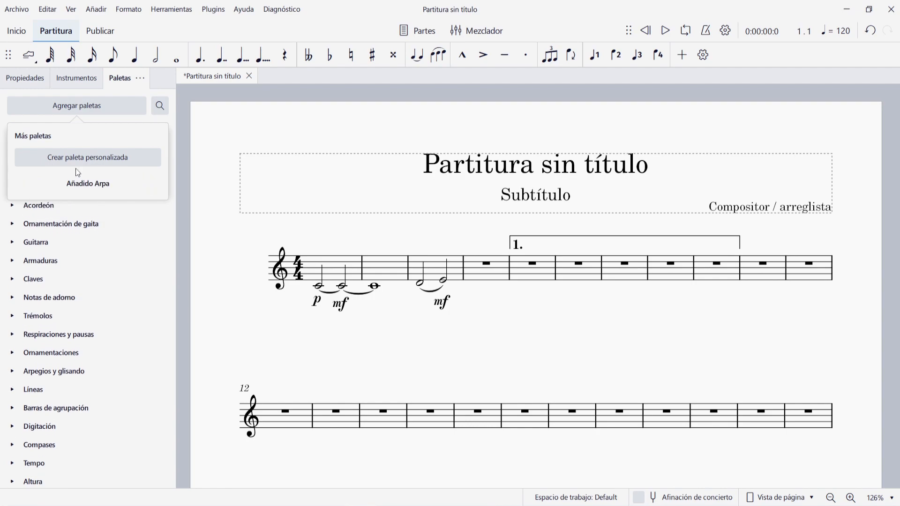
{"action": "left_click", "coordinate": [87, 107]}
Review the contents of the Arpa palette, collapse it again and look through the full palette list.
{"action": "left_click", "coordinate": [69, 128]}
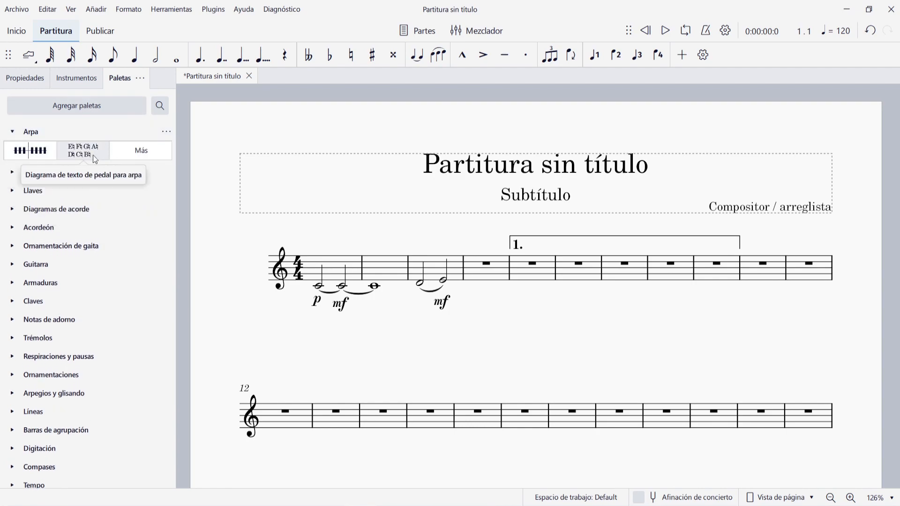
{"action": "left_click", "coordinate": [81, 128]}
{"action": "scroll", "coordinate": [92, 148], "scroll_direction": "down", "scroll_amount": 2}
{"action": "scroll", "coordinate": [92, 155], "scroll_direction": "down", "scroll_amount": 2}
{"action": "scroll", "coordinate": [94, 159], "scroll_direction": "up", "scroll_amount": 5}
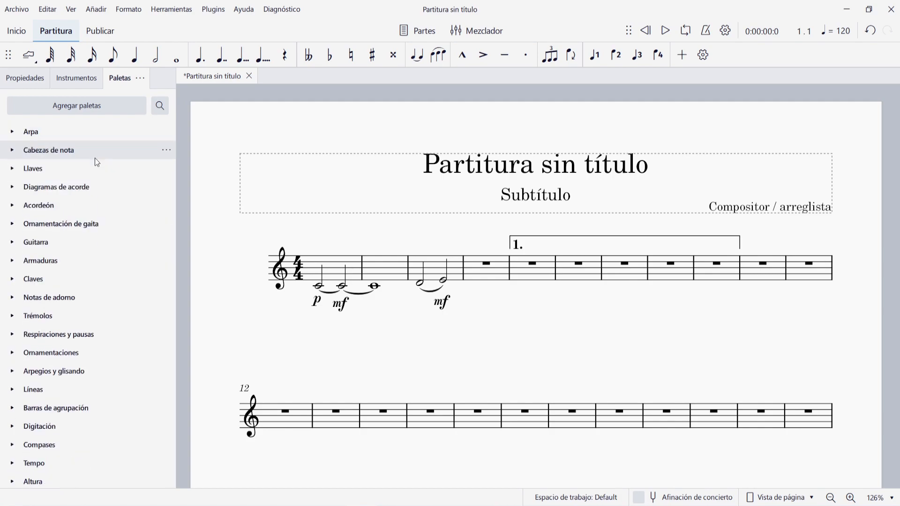